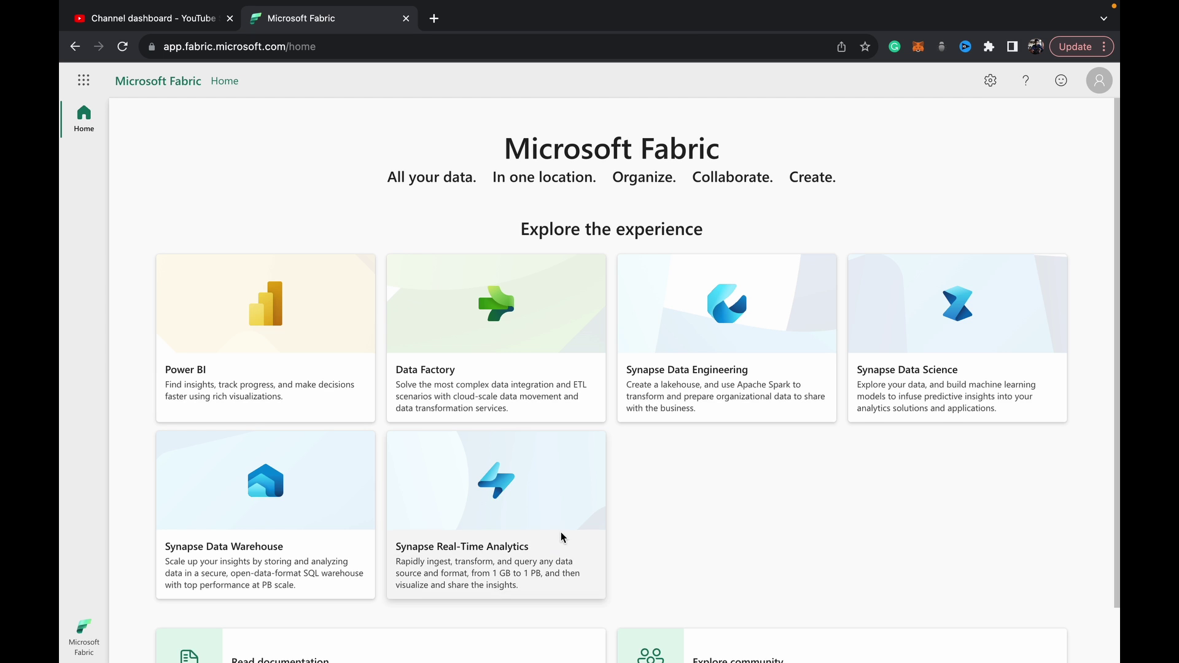
Switch to the Real-Time Analytics experience and go to My workspace.
left_click(526, 556)
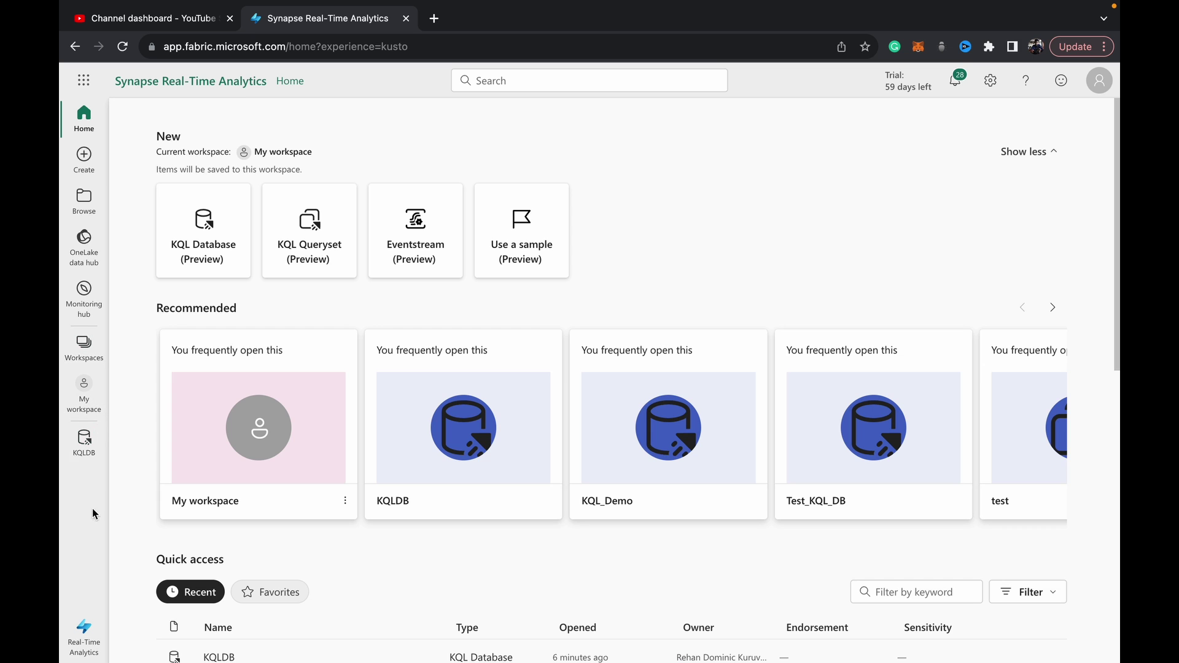
left_click(82, 644)
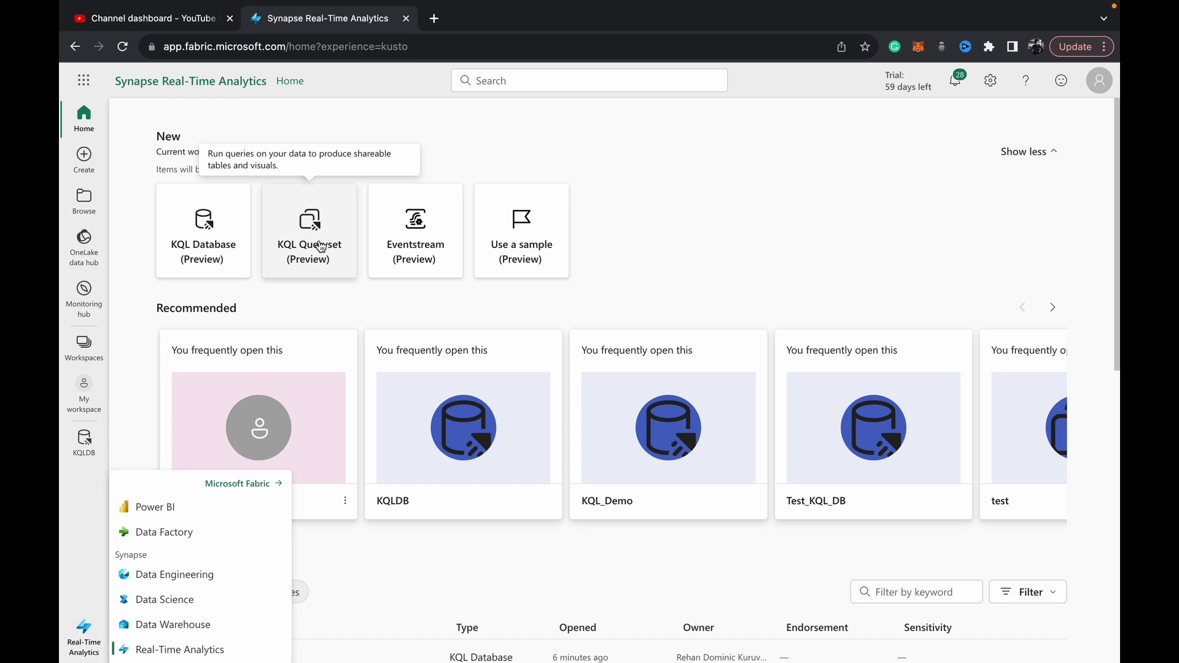
left_click(84, 392)
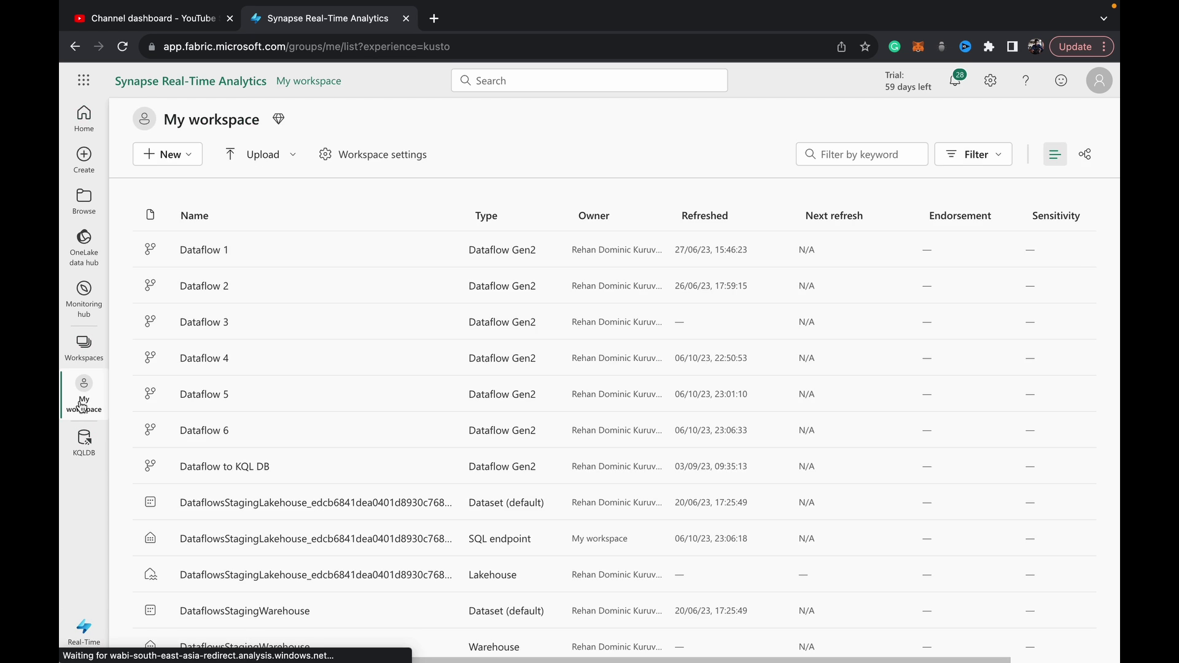
Start a new KQL Queryset from the full item list and name it Demoqueryset.
left_click(201, 159)
left_click(211, 505)
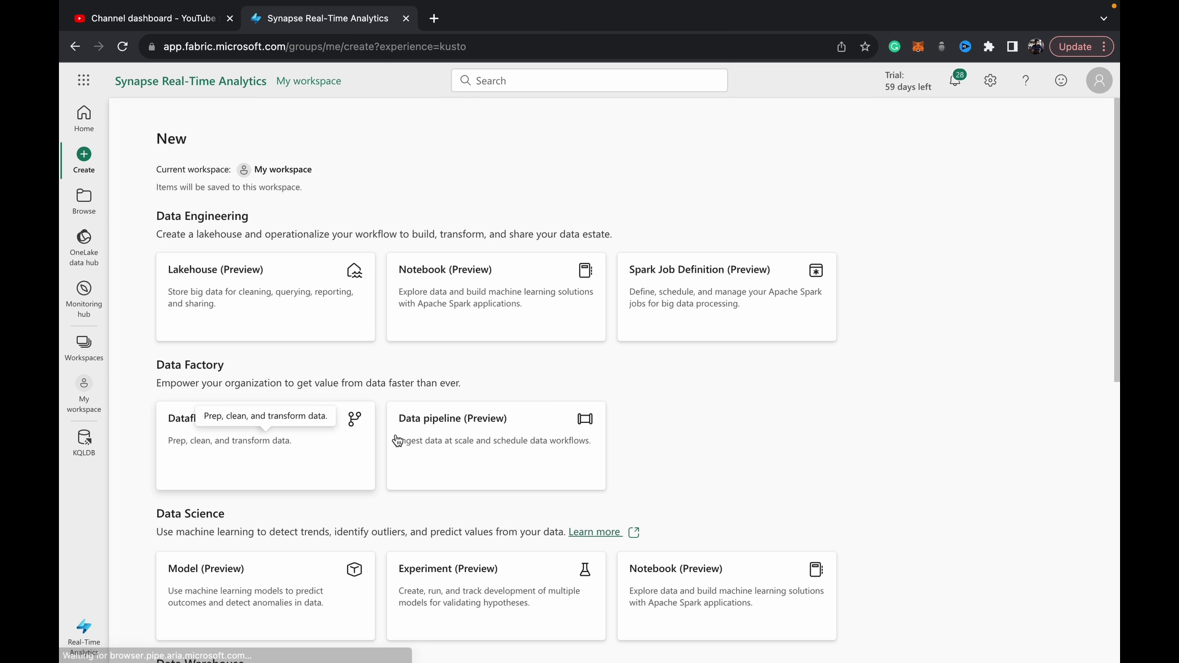
scroll(485, 434, "down", 8)
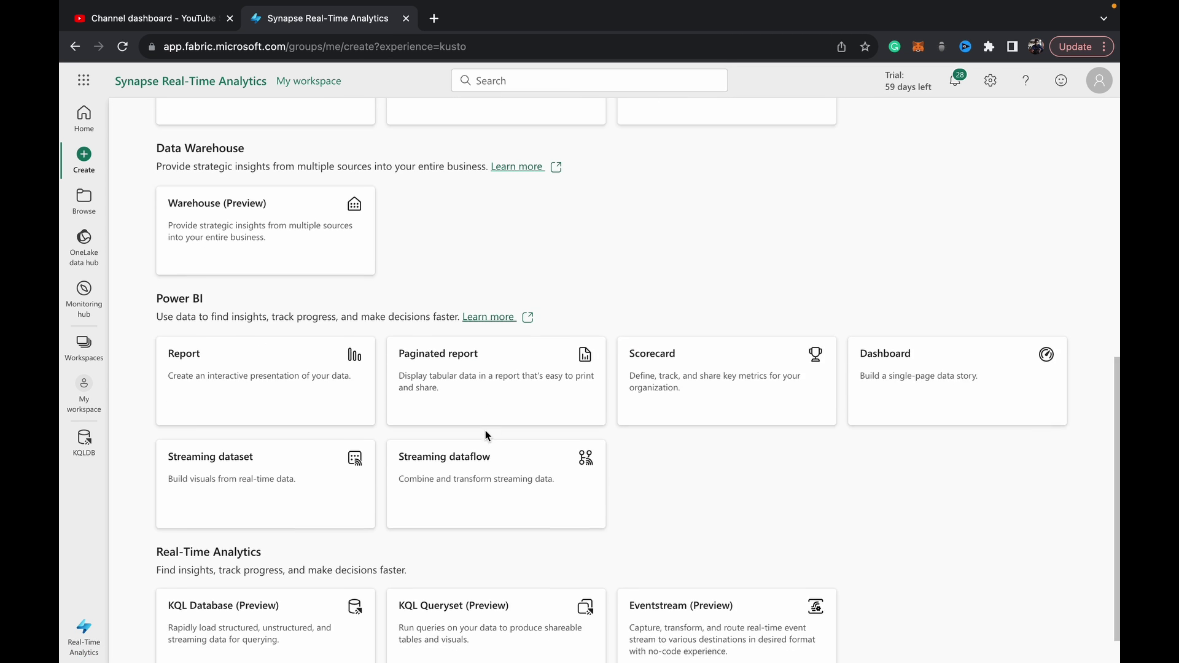
left_click(472, 604)
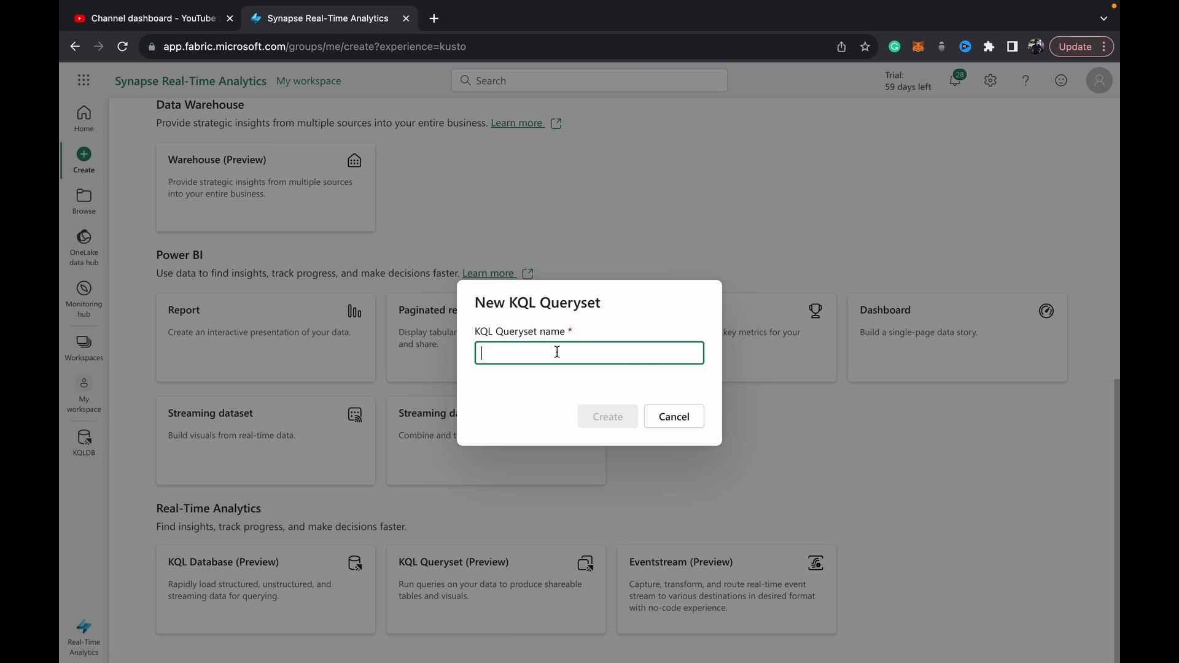
type("Demo")
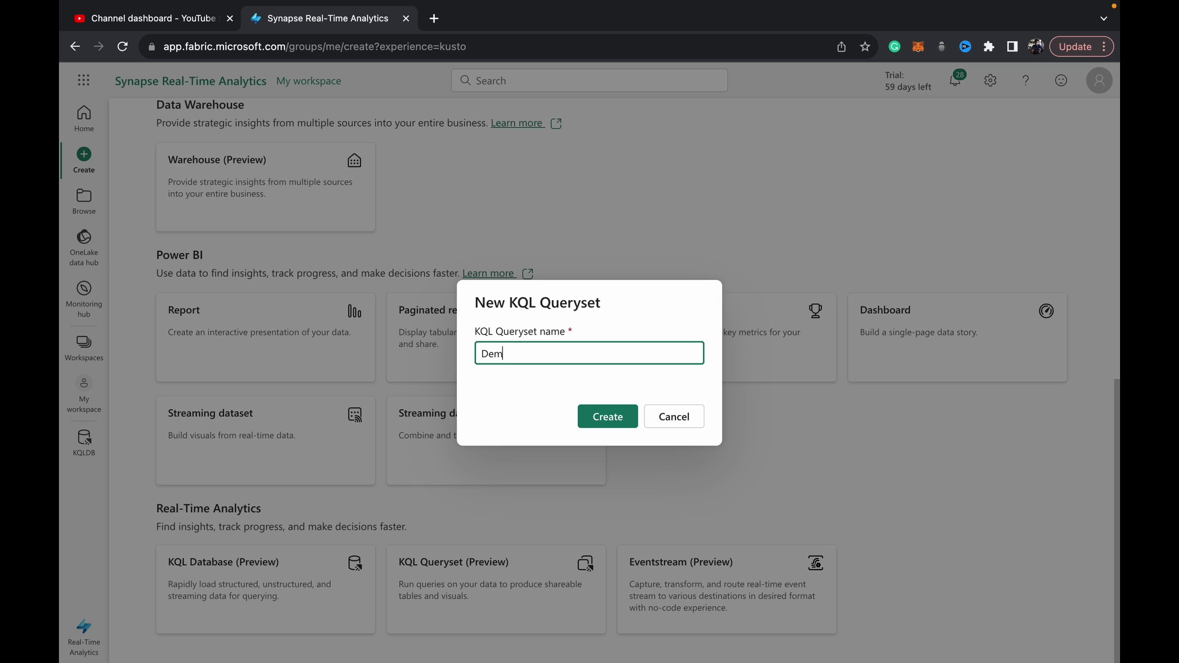
type("oqueryset")
Create Demoqueryset and pick the KQLDB database in the OneLake data hub.
left_click(595, 410)
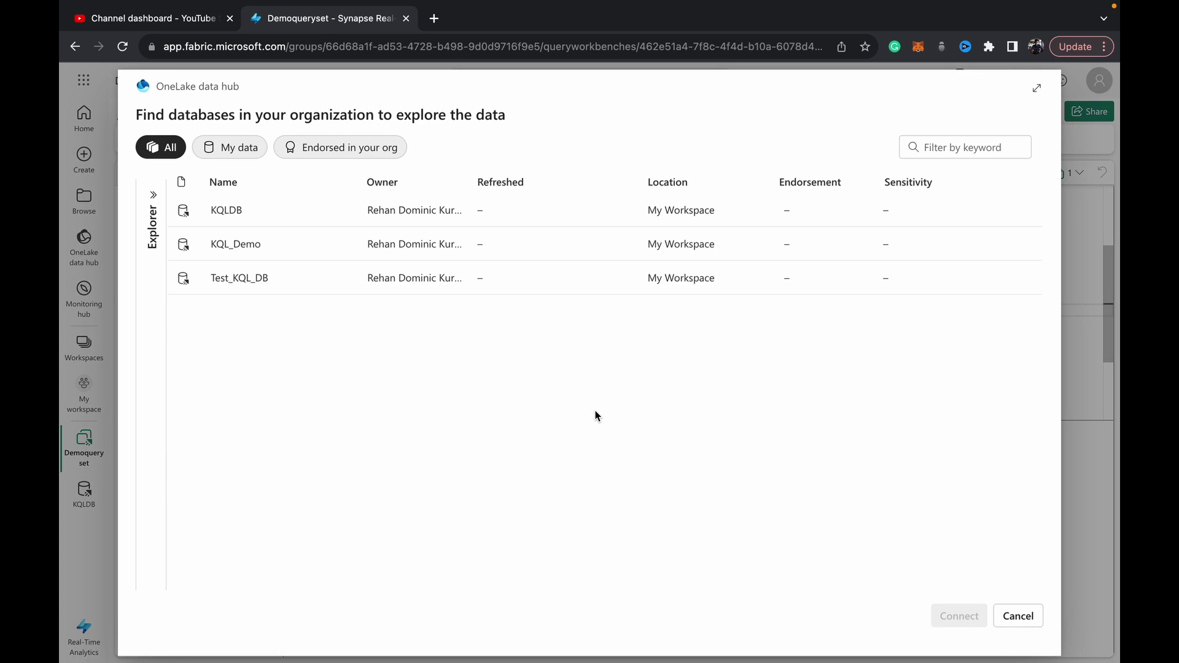
left_click(232, 216)
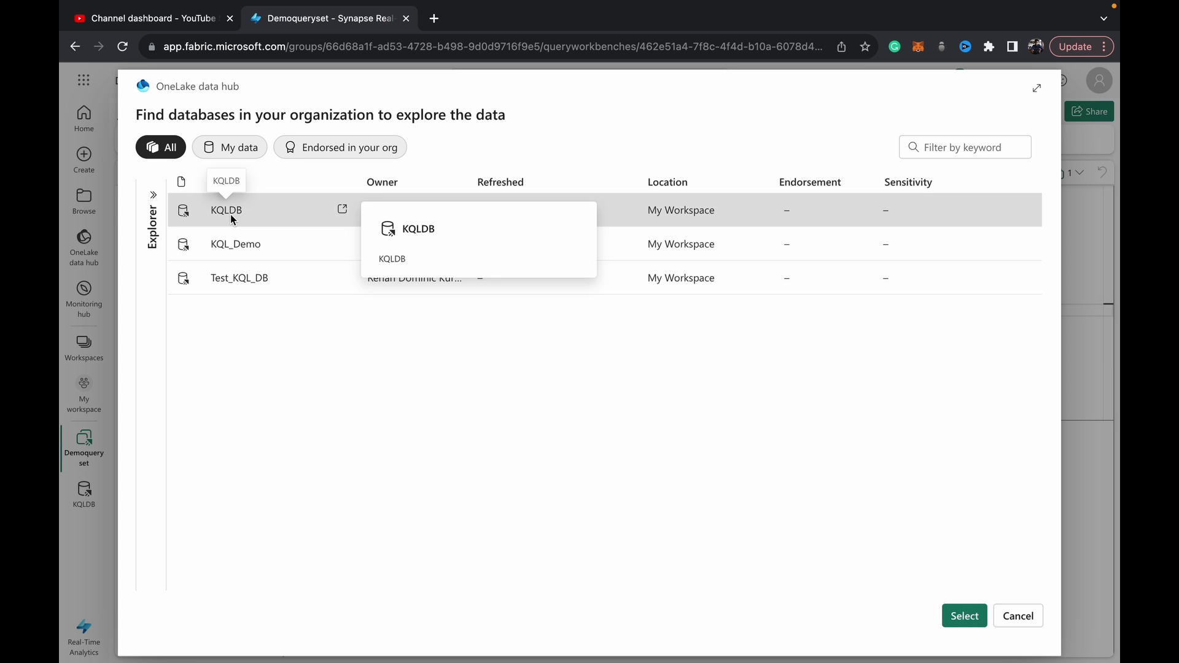
Confirm KQLDB as the queryset's data source to load its Customers, Employees and Orders tables.
left_click(966, 616)
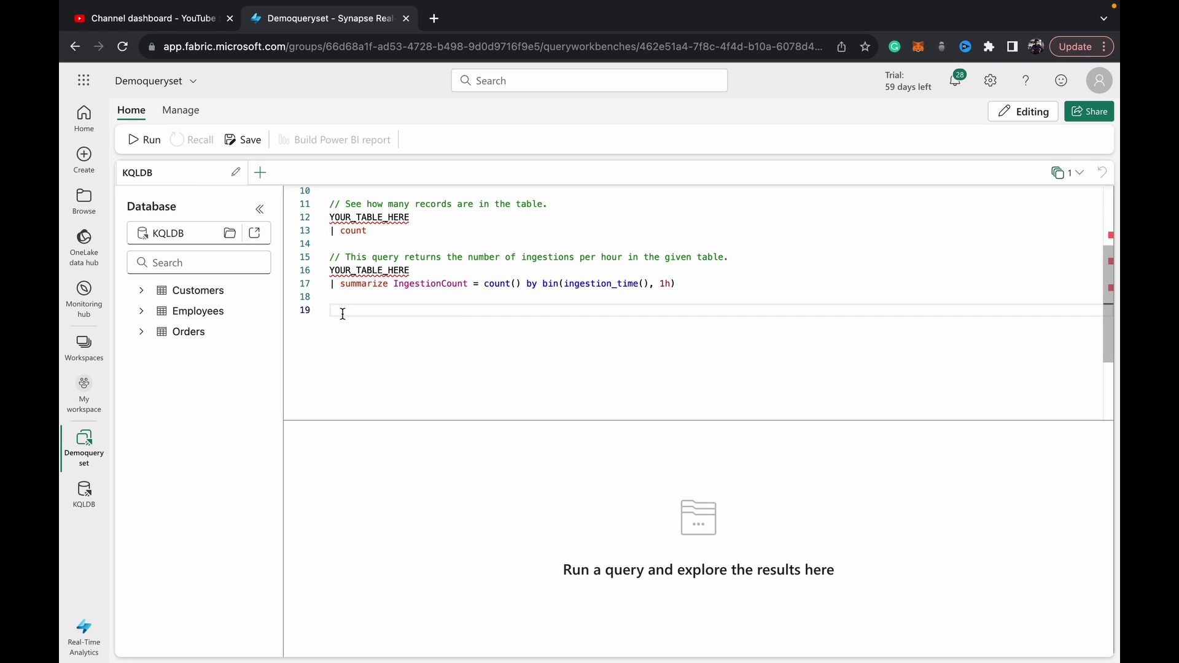
Run a bare Customers query, browse its 91 result records, and return to the editor.
type("Custo")
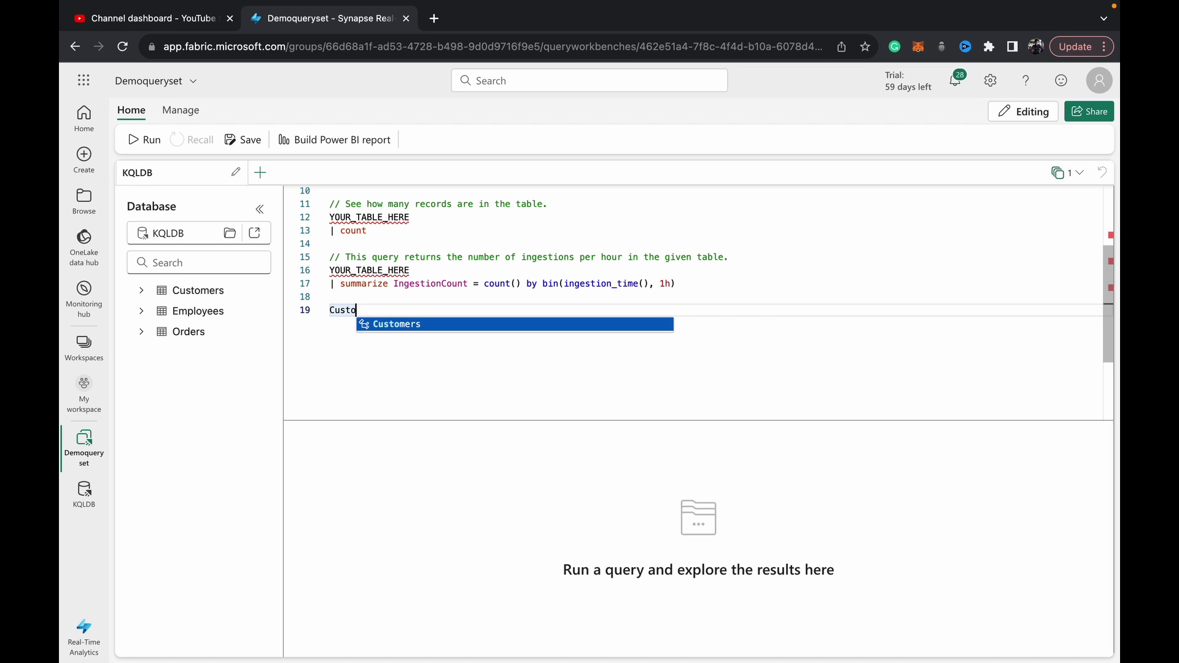
type("mer")
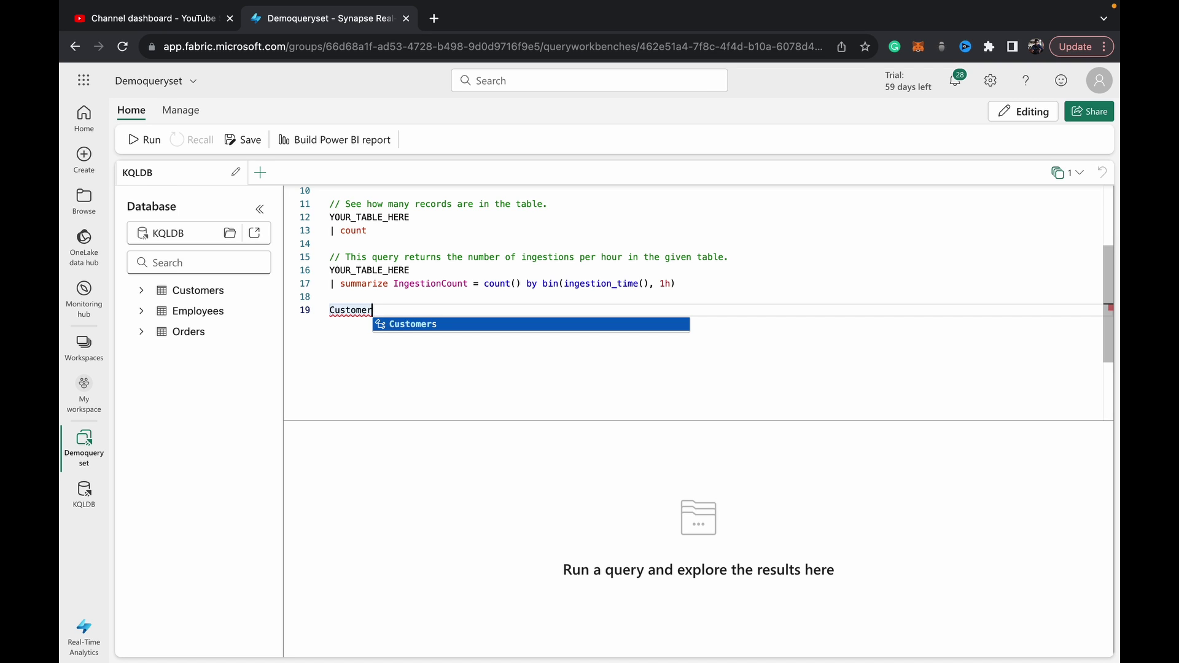
key("Return")
key("Return")
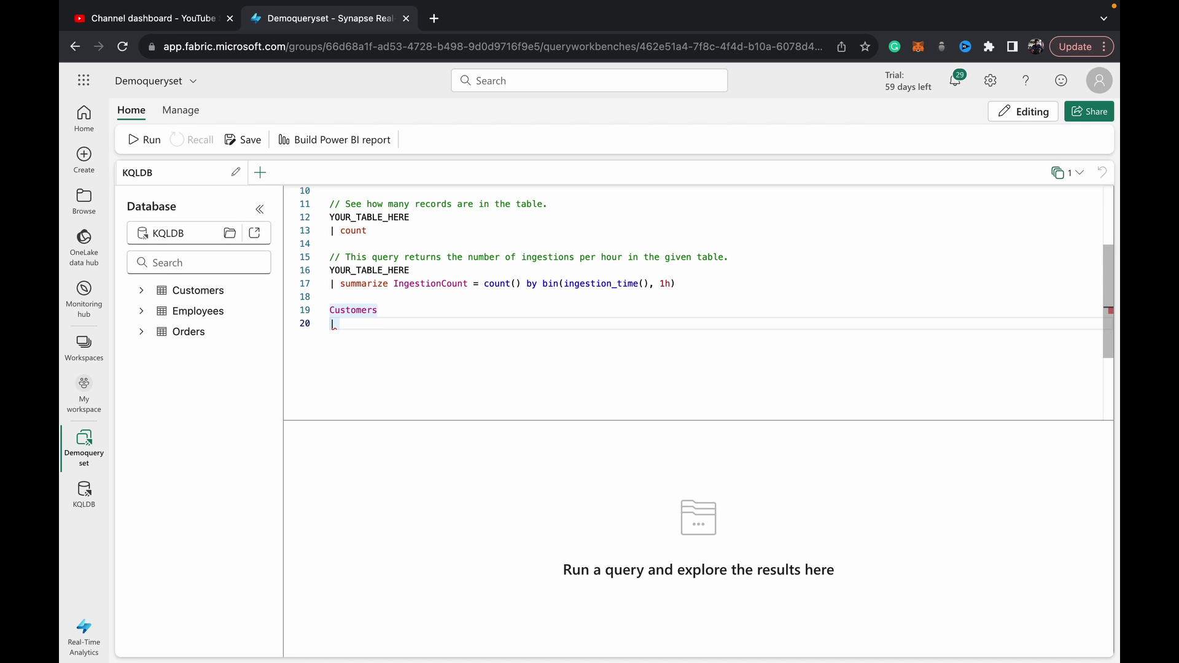
key("BackSpace")
key("BackSpace")
key("BackSpace")
key("shift+Return")
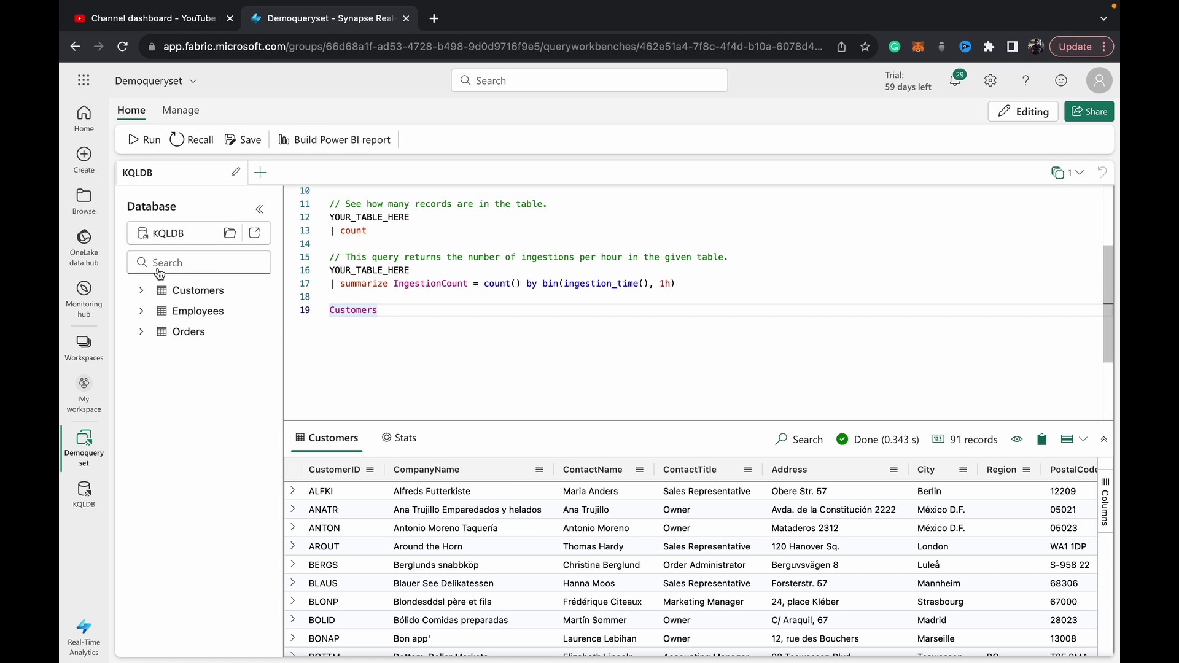
scroll(564, 568, "down", 3)
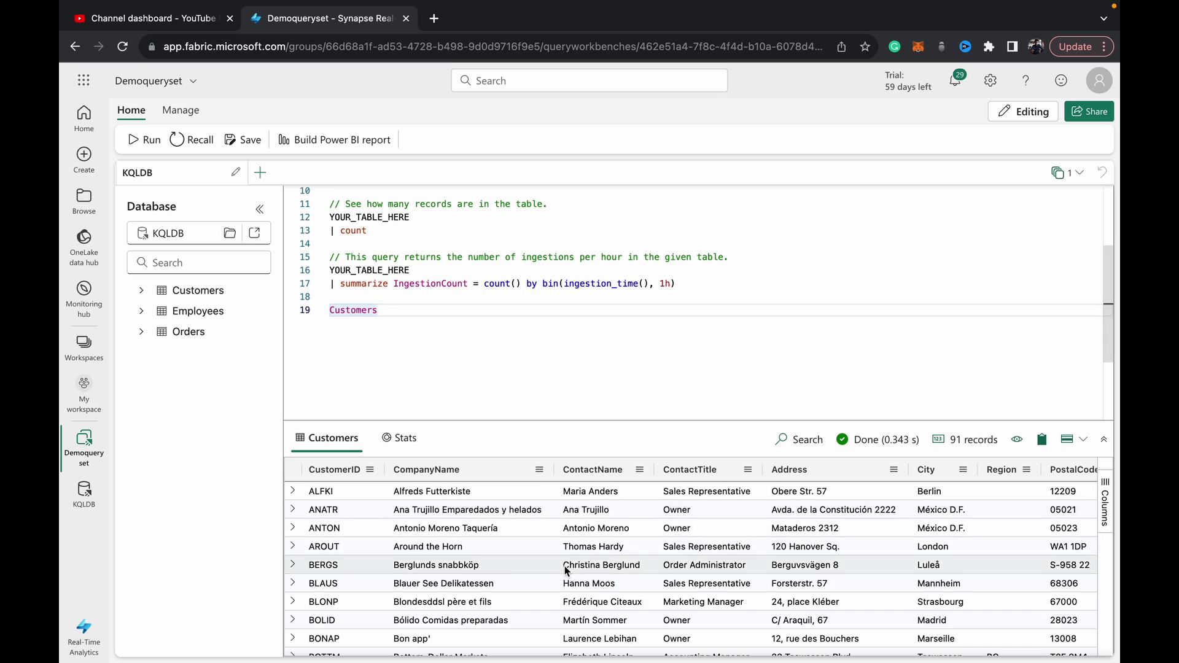
scroll(564, 565, "up", 3)
scroll(565, 565, "right", 5)
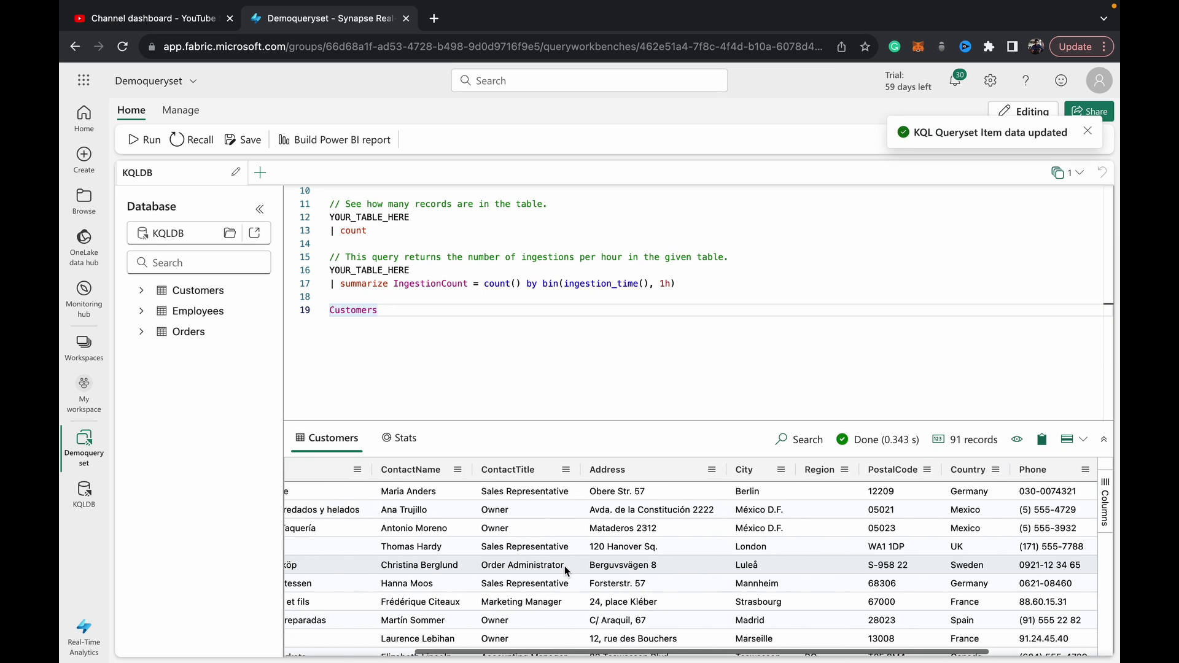
scroll(564, 565, "down", 20)
scroll(565, 565, "left", 10)
scroll(564, 565, "up", 2)
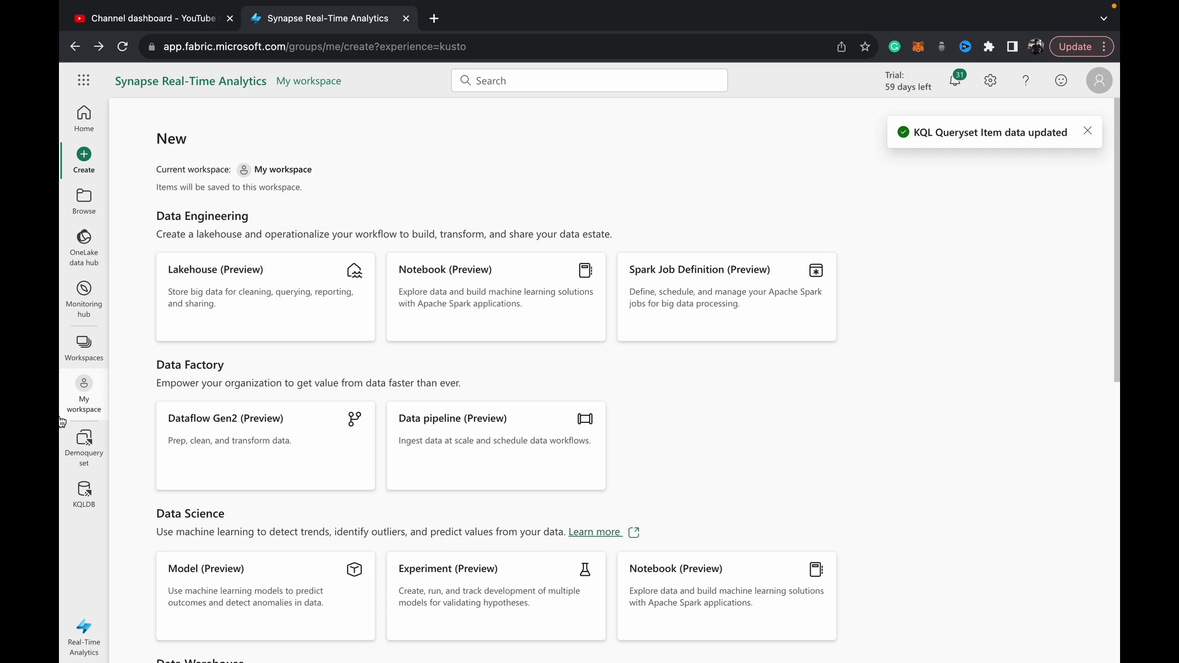
left_click(68, 442)
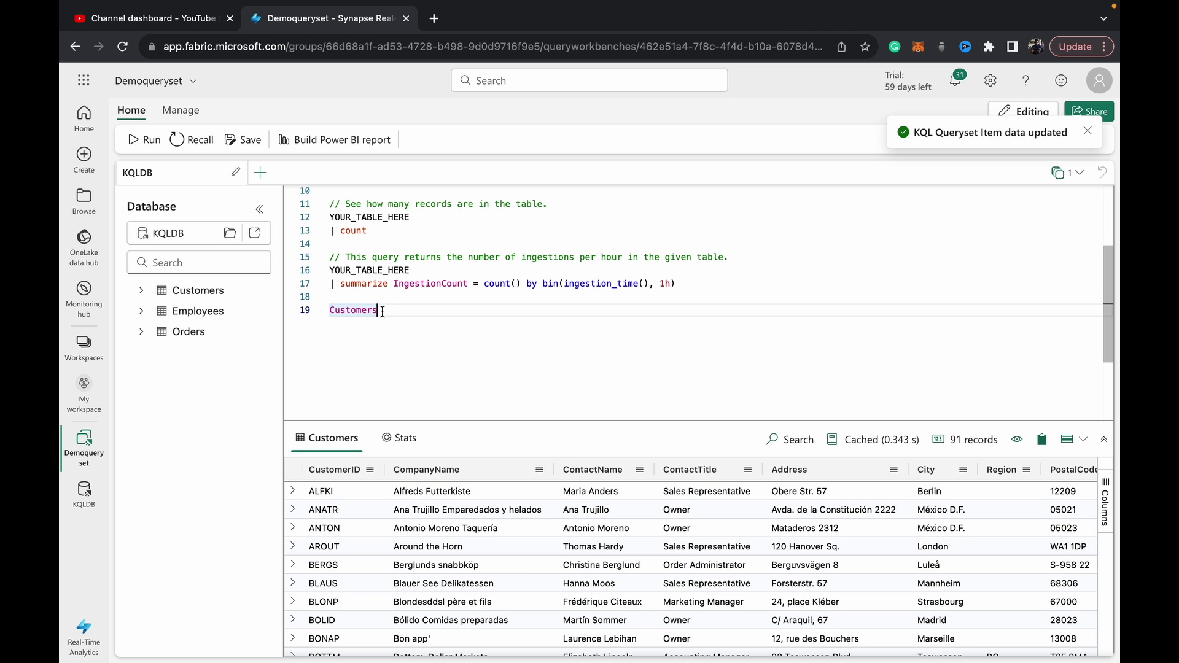
Run Customers | take 10 to preview ten customer rows.
key("Return")
type("| ")
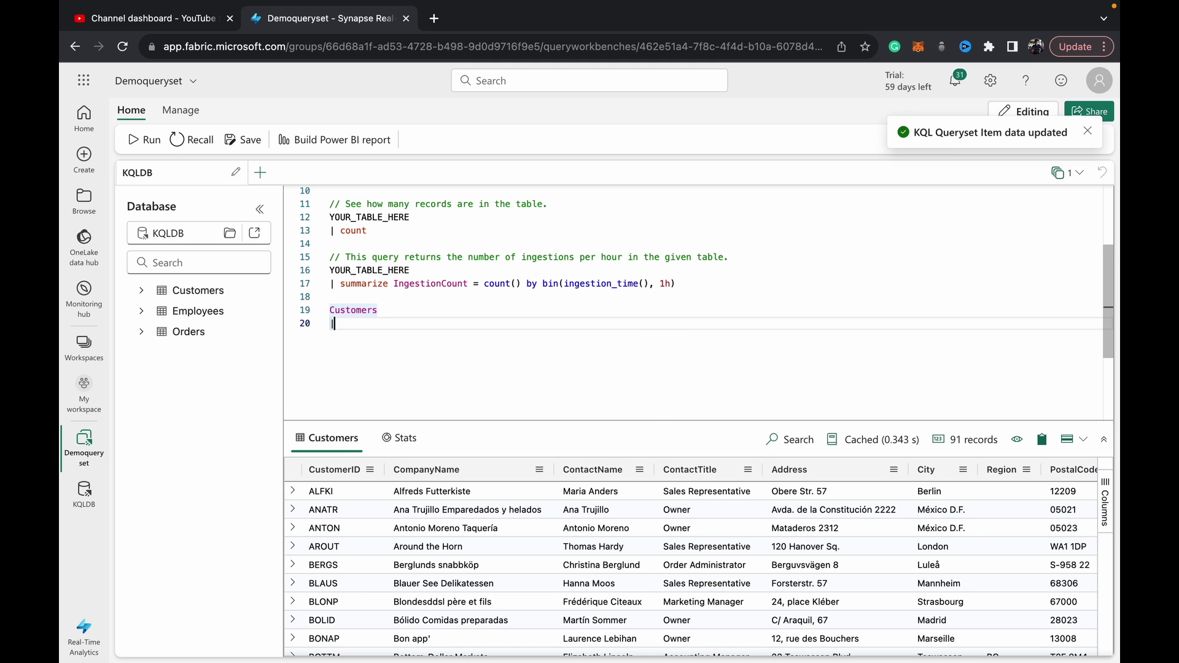
type("take ")
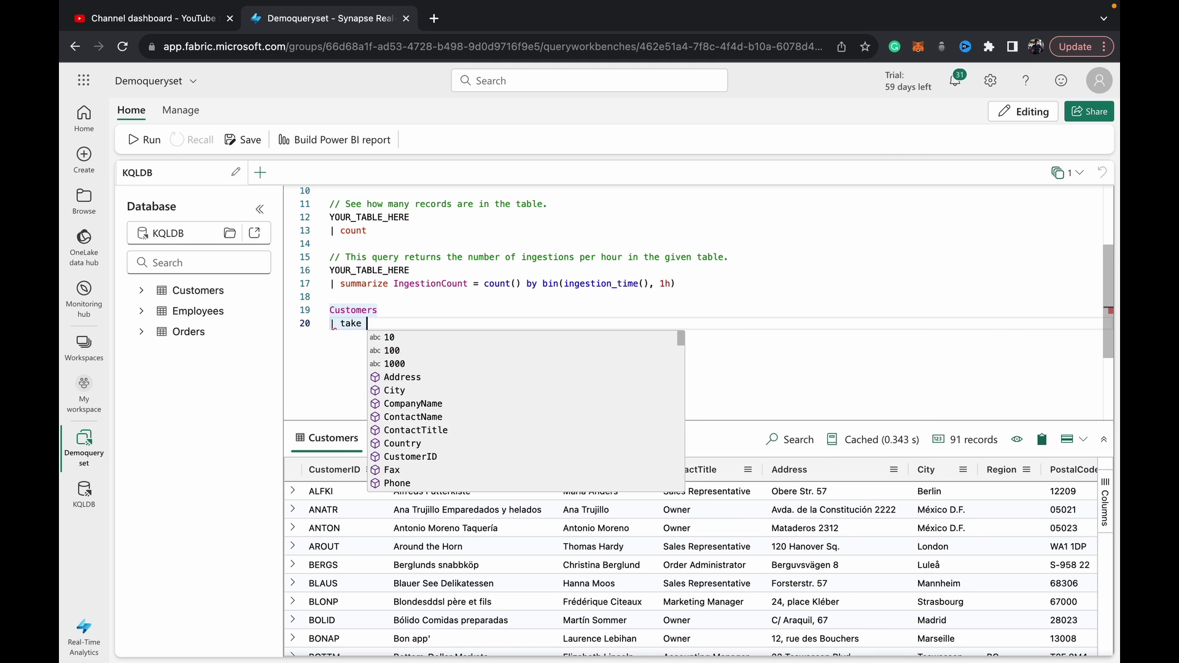
type("100")
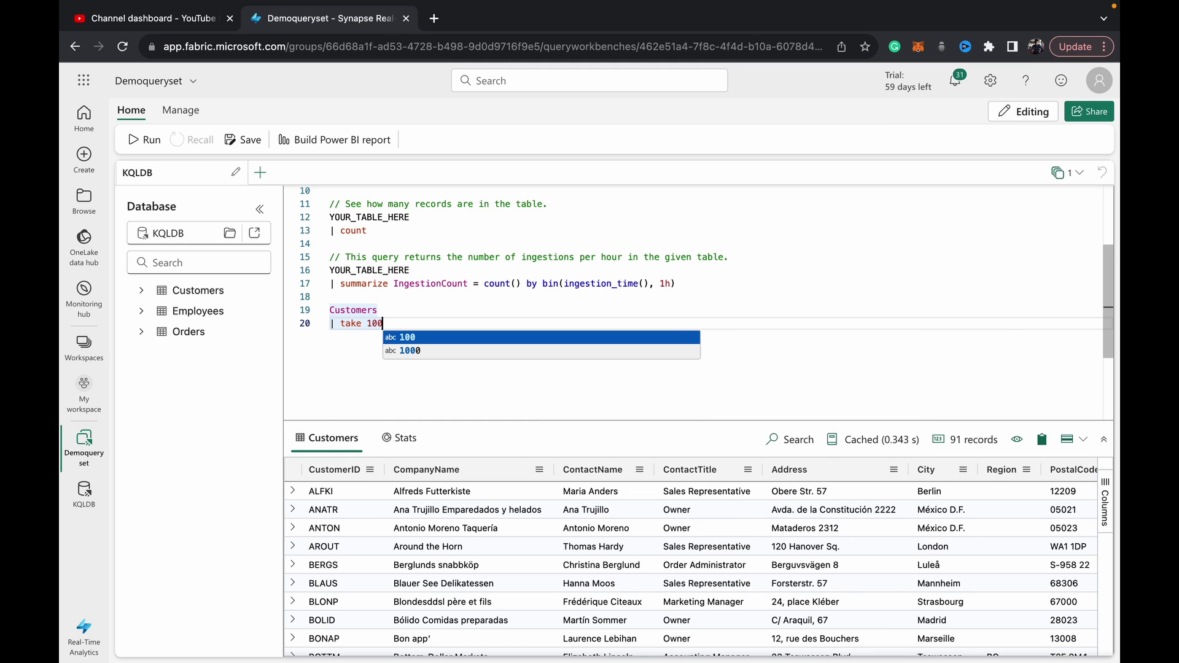
key("BackSpace")
key("shift+Return")
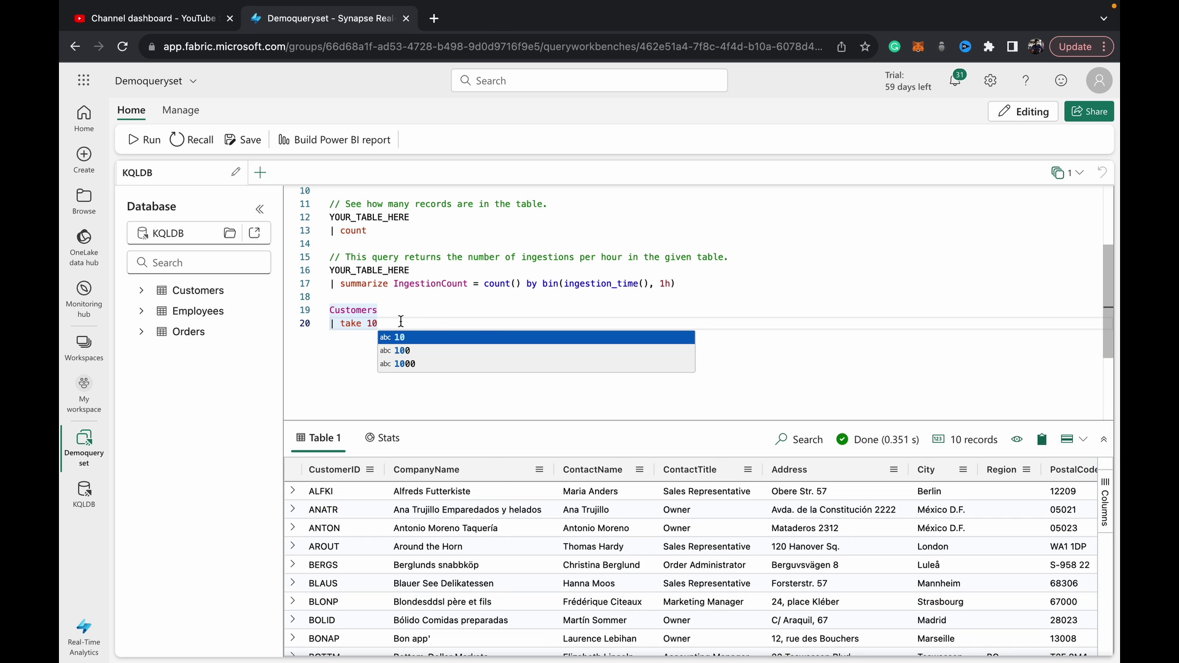
Replace the take clause with where City == 'London' and run it, returning 6 records.
key("BackSpace")
key("BackSpace")
key("BackSpace")
key("BackSpace")
key("BackSpace")
key("BackSpace")
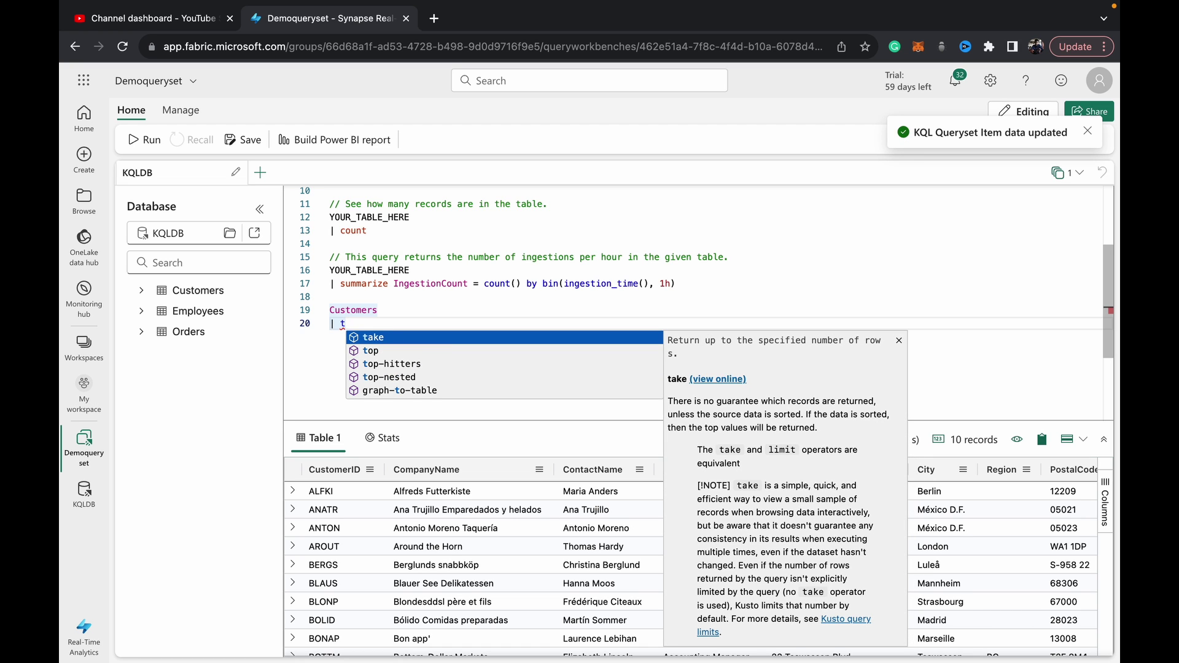
key("BackSpace")
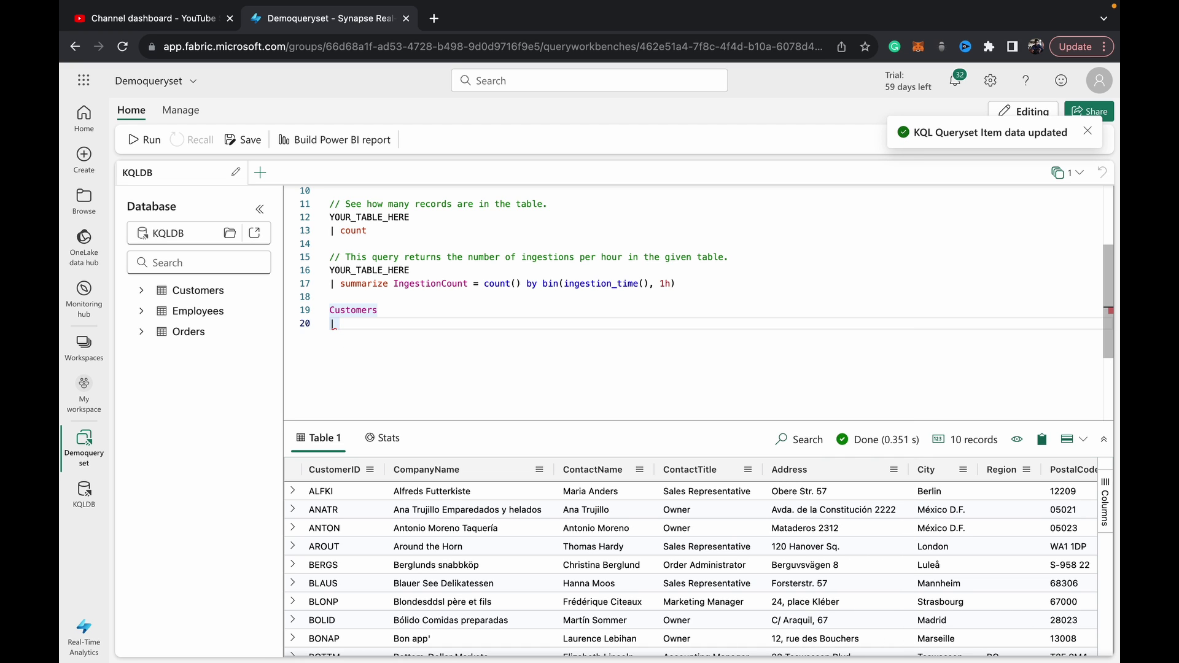
type("where ")
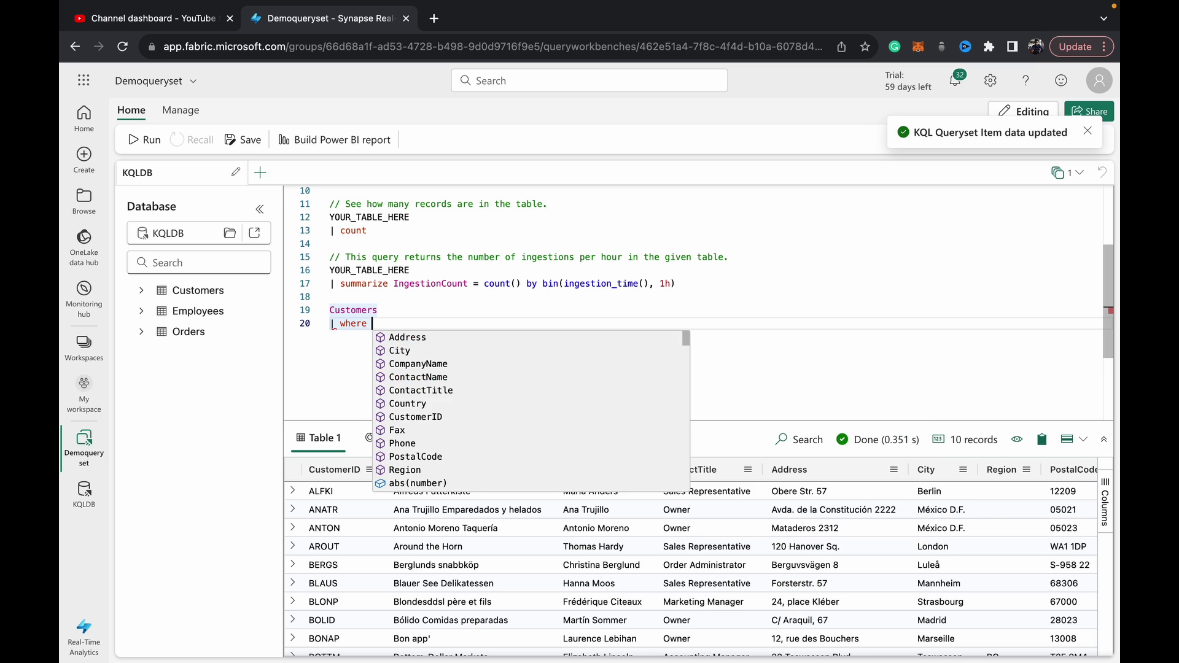
type("Ci")
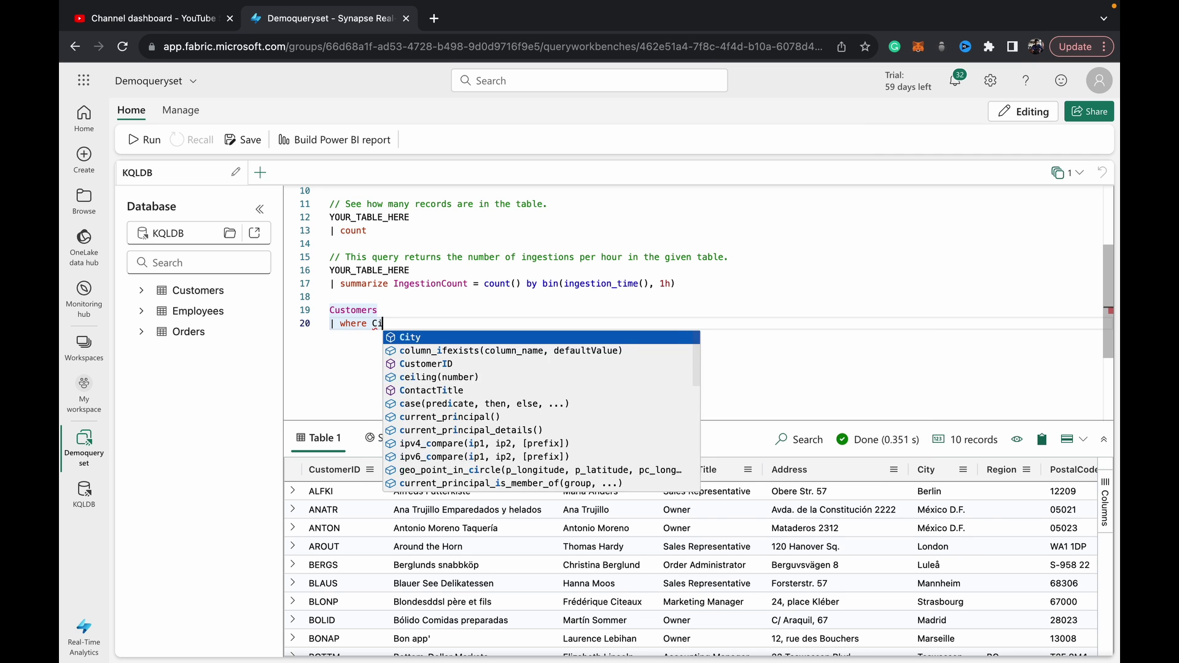
type("ty ==")
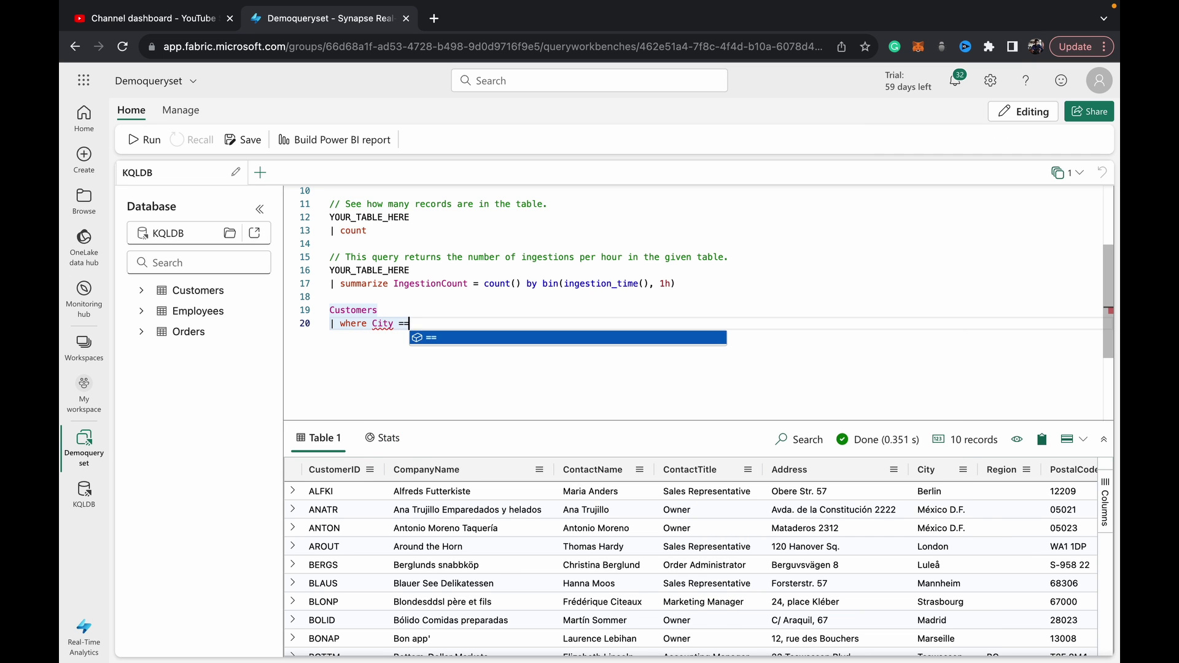
type(" 'Londo")
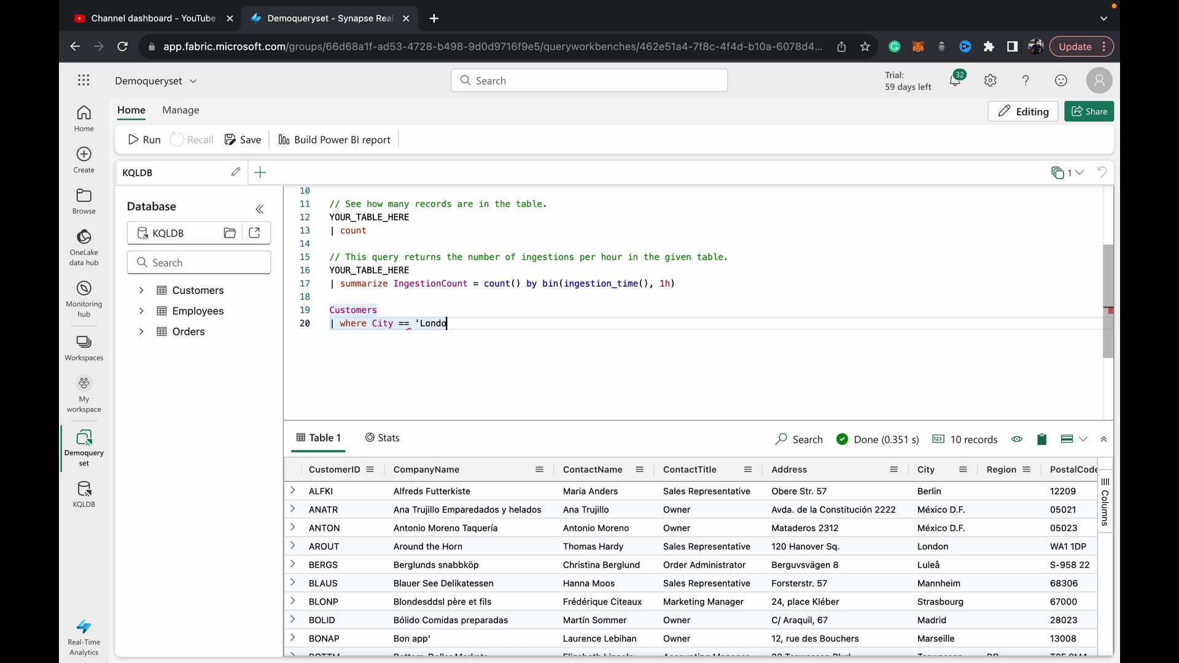
type("n'")
key("shift+Return")
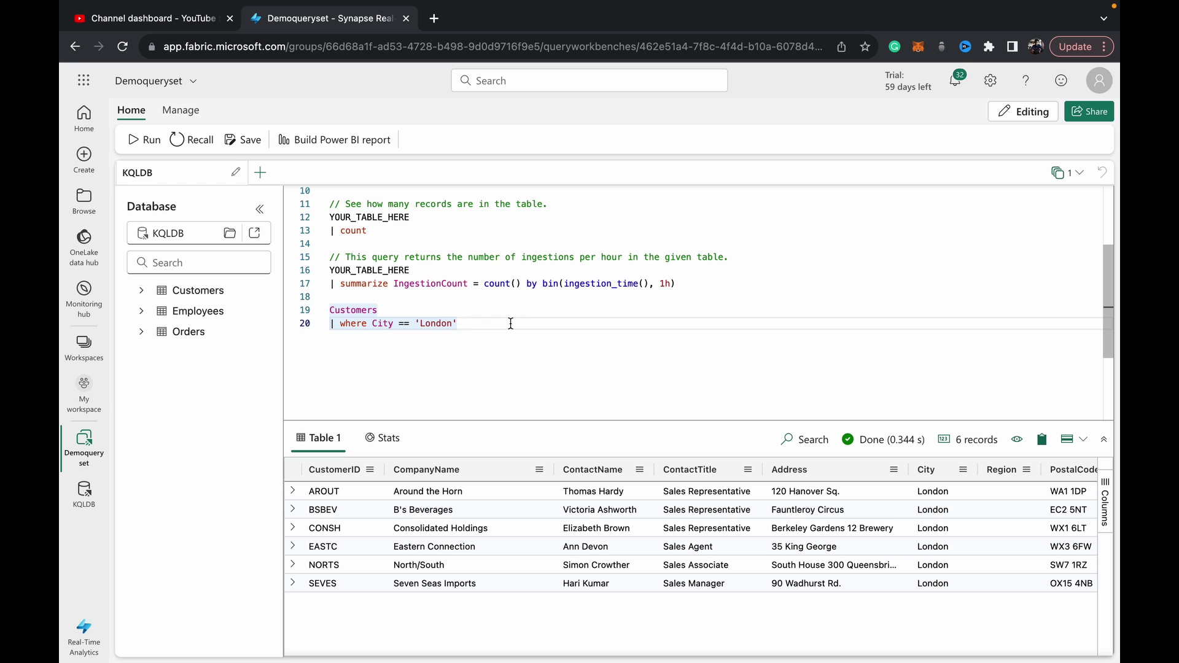
Append | count to the London query and run it, returning Count 6.
key("Return")
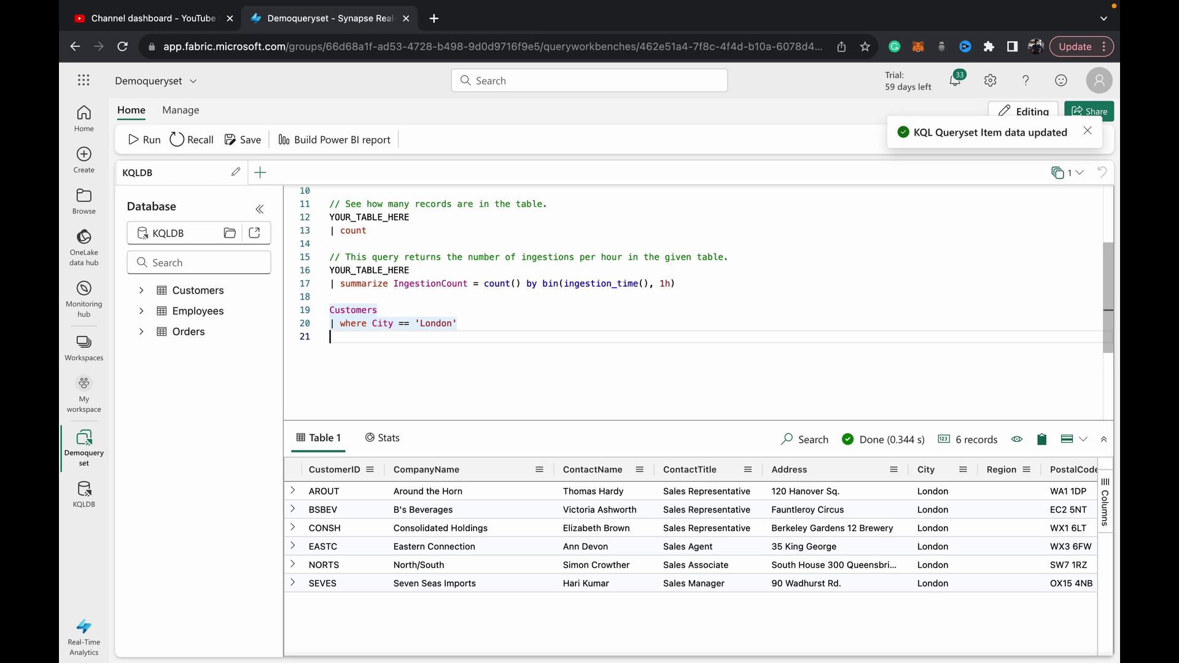
type("|")
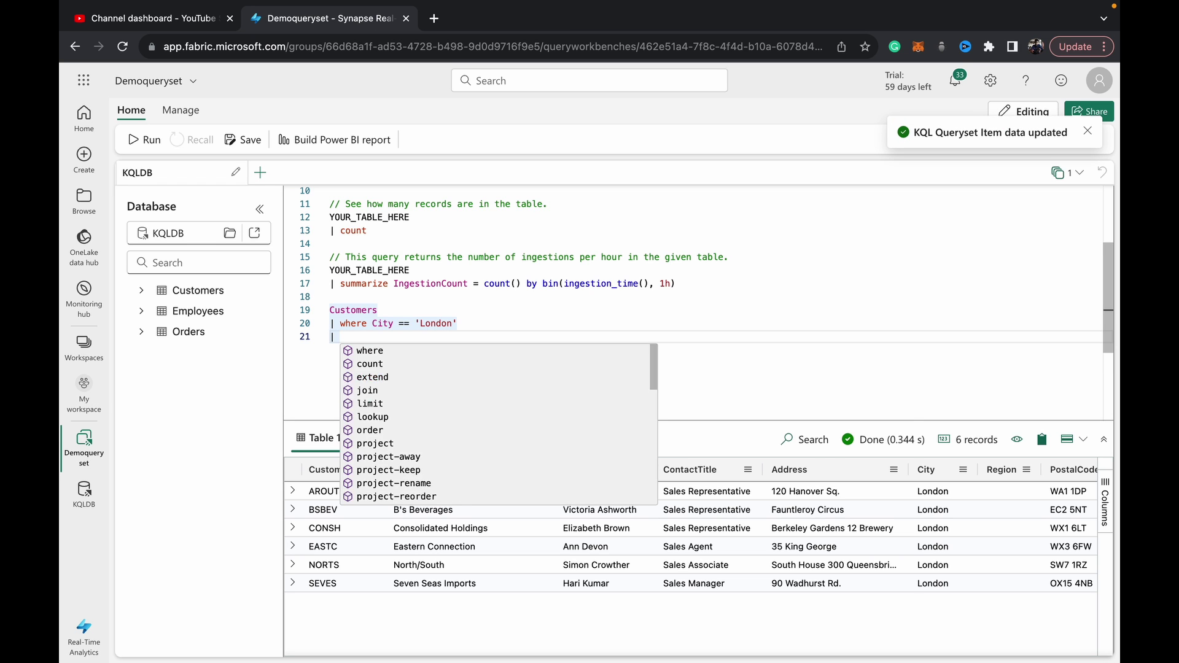
type(" count")
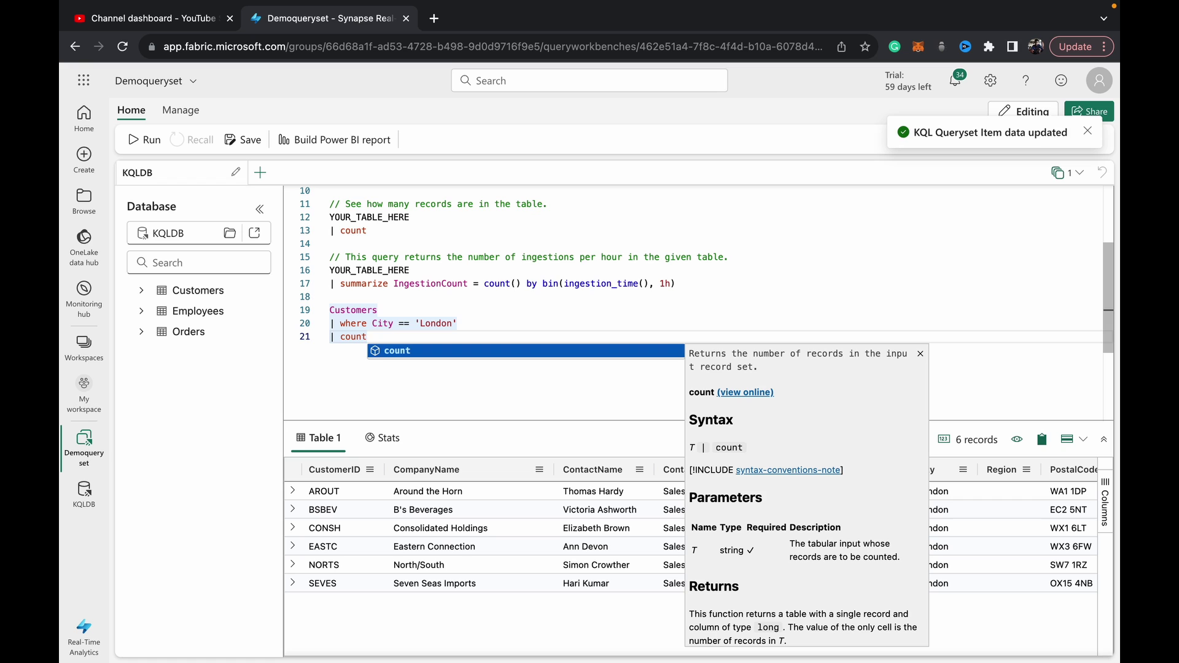
key("shift+Return")
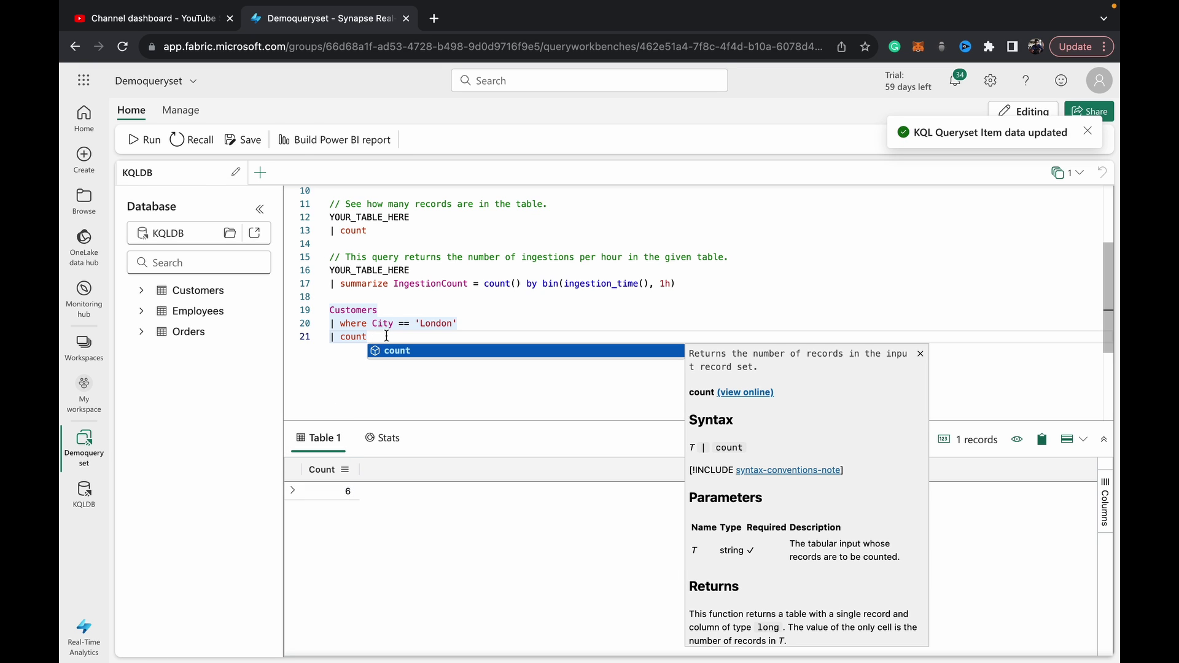
key("Return")
key("Return")
key("Return")
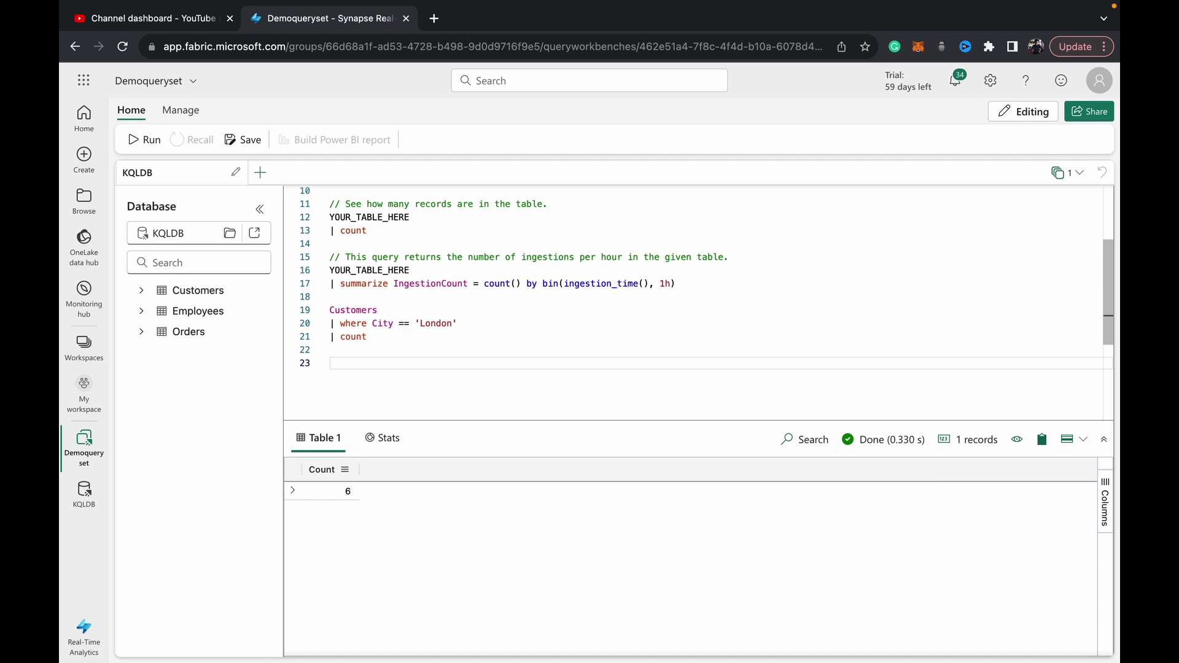
Add and run a second query, Orders | take 10.
type("Orders")
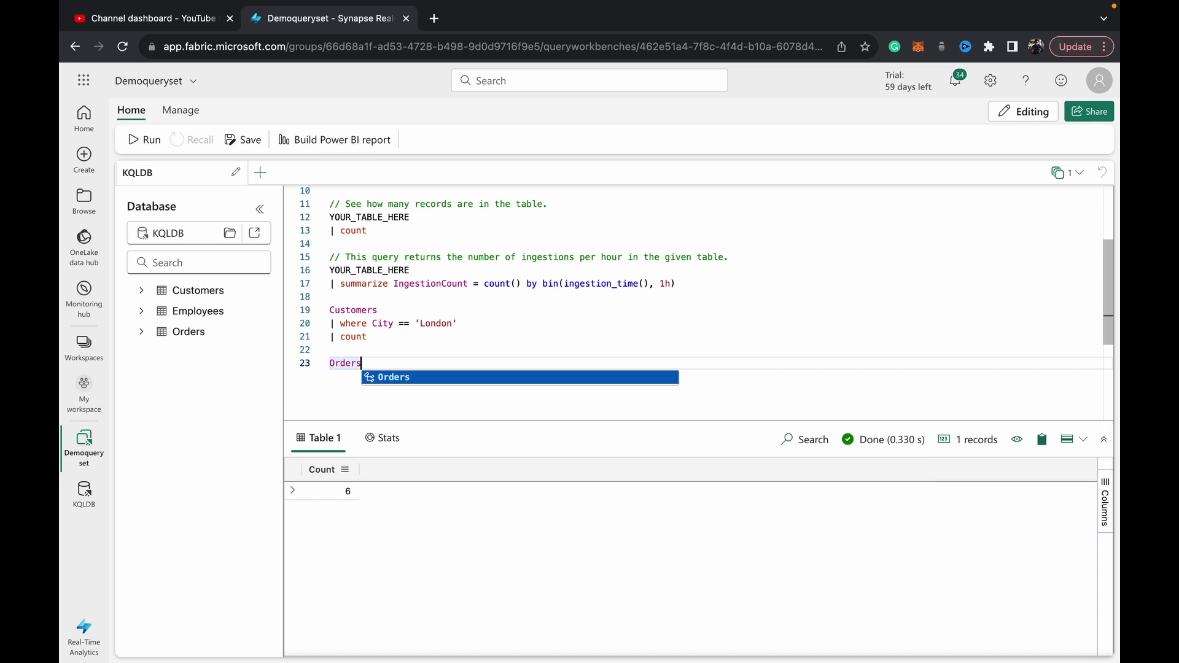
key("Return")
key("Return")
type("| take 10")
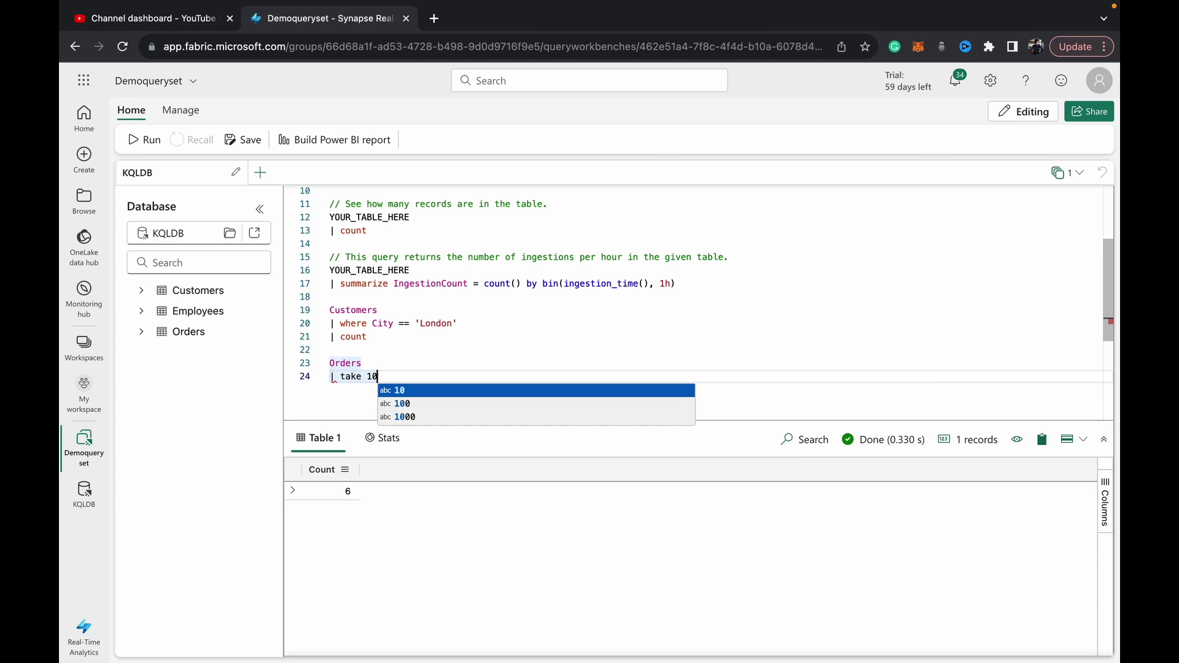
key("shift+Return")
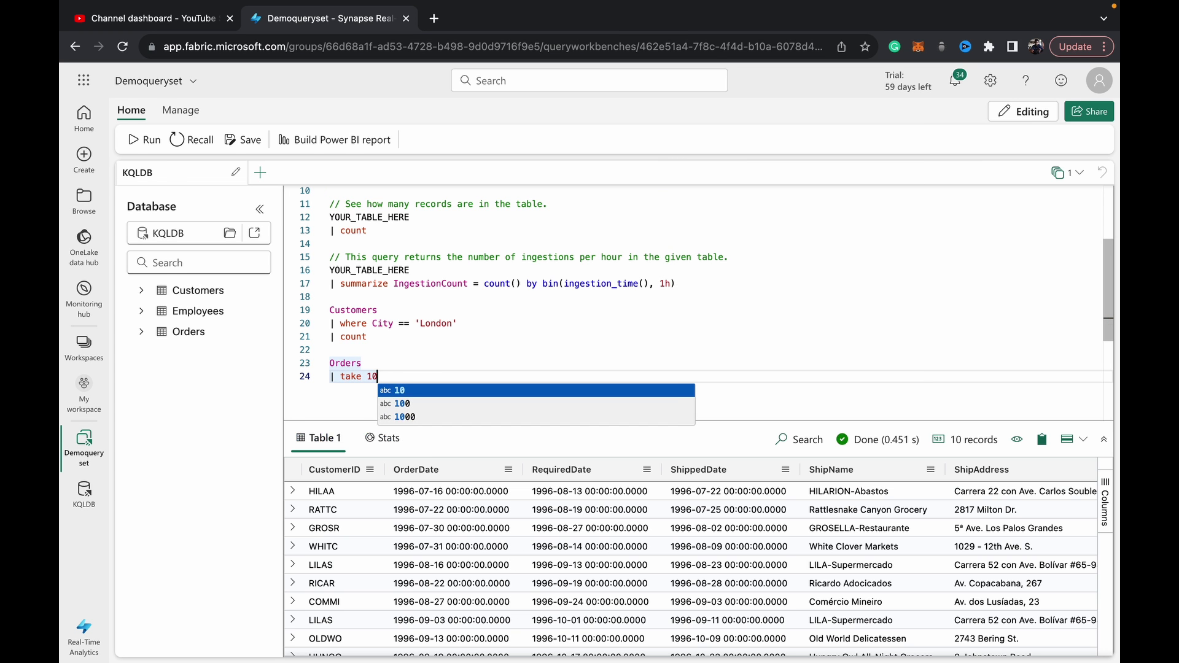
scroll(565, 341, "down", 2)
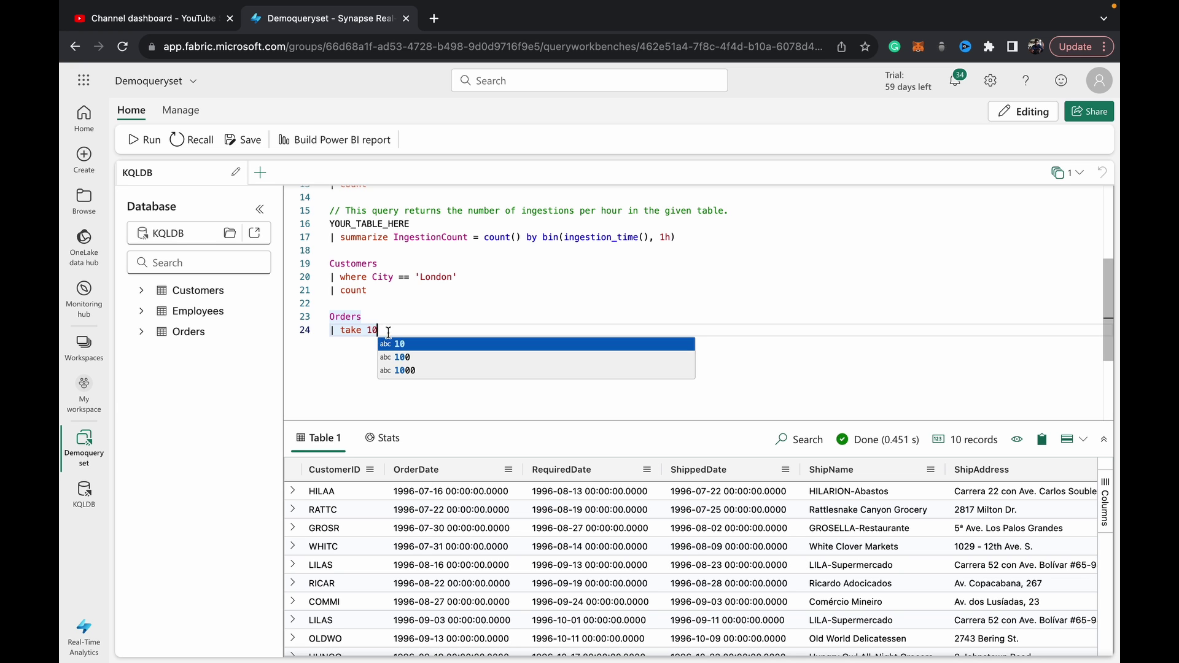
Rerun the Orders query, then the London customer count query showing 6.
left_click_drag(389, 335, 307, 318)
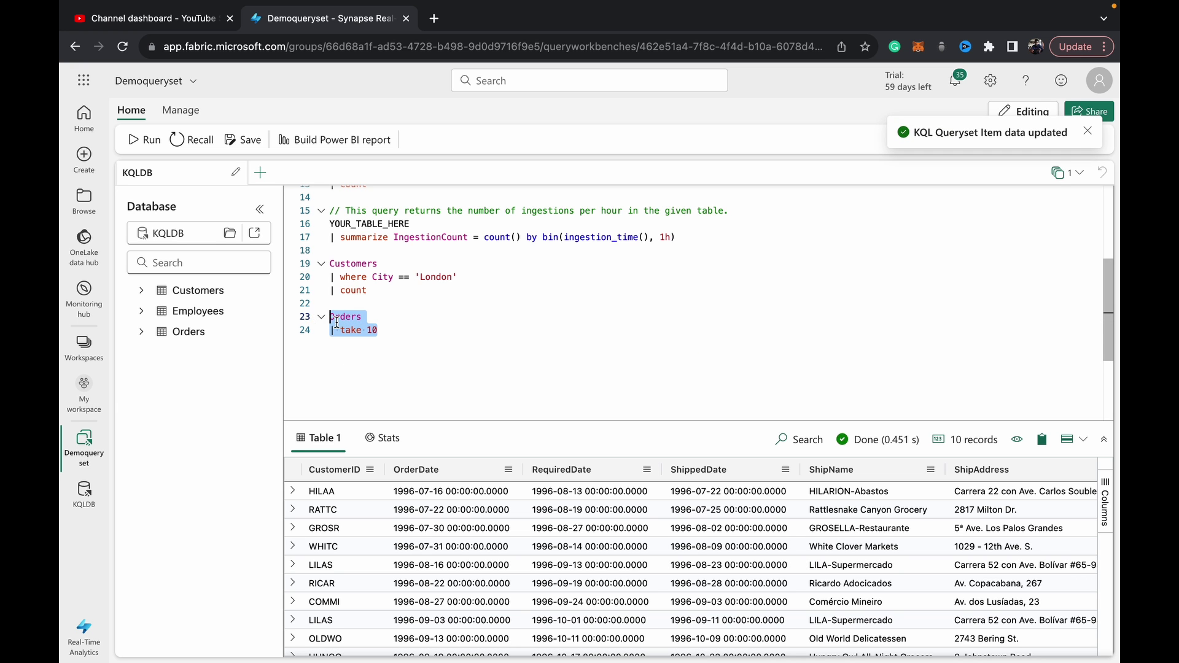
left_click(406, 343)
key("shift+Return")
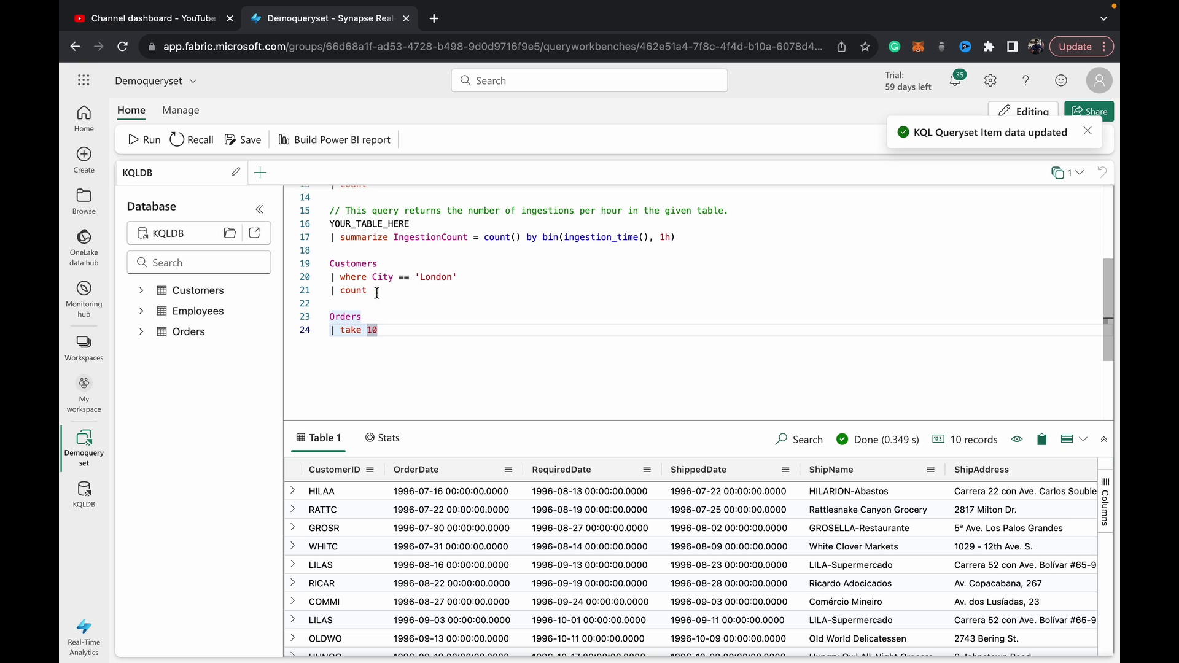
left_click_drag(373, 290, 328, 264)
key("shift+Return")
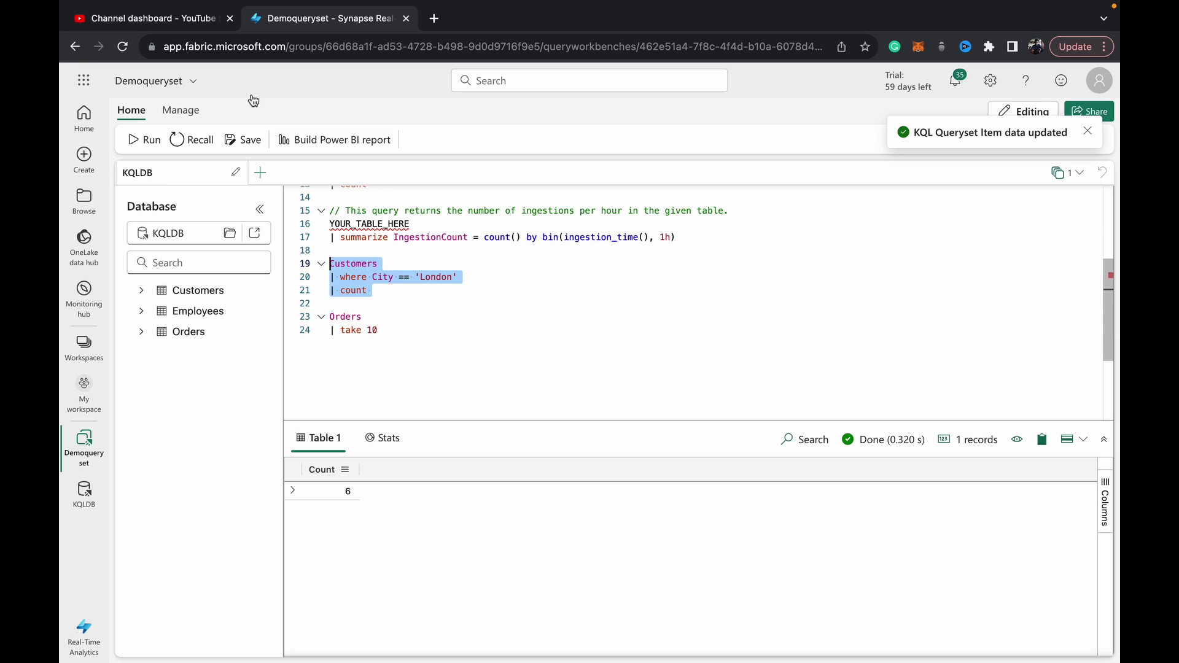
left_click(405, 324)
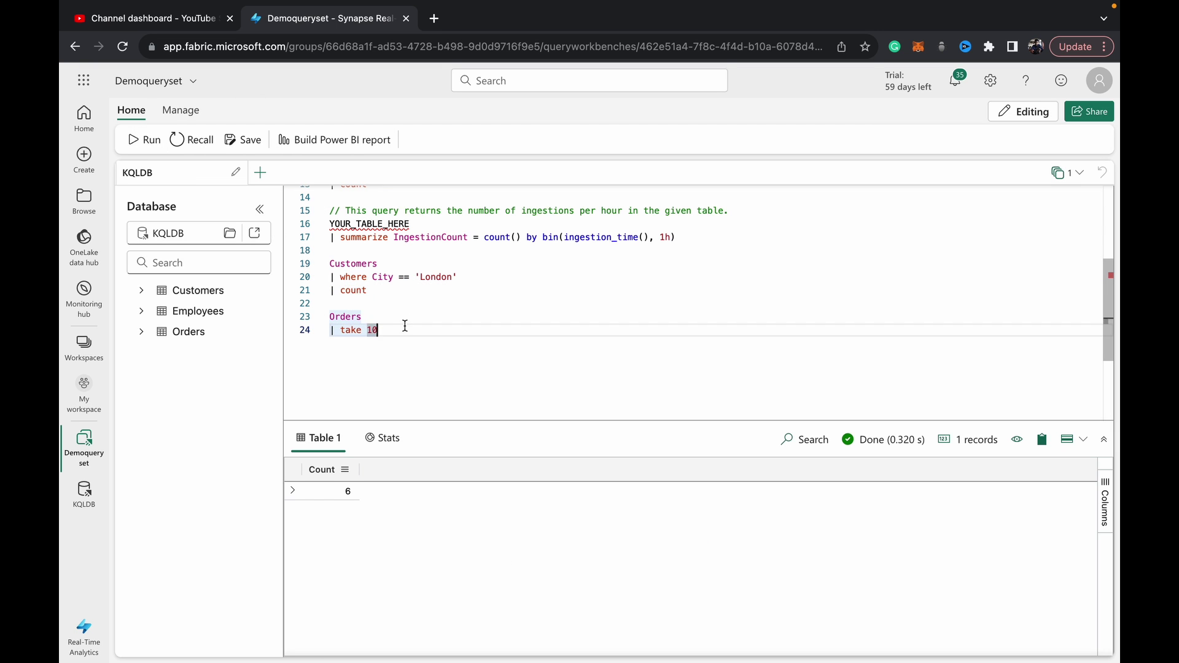
Insert blank lines below the Orders | take 10 query.
key("Return")
key("Return")
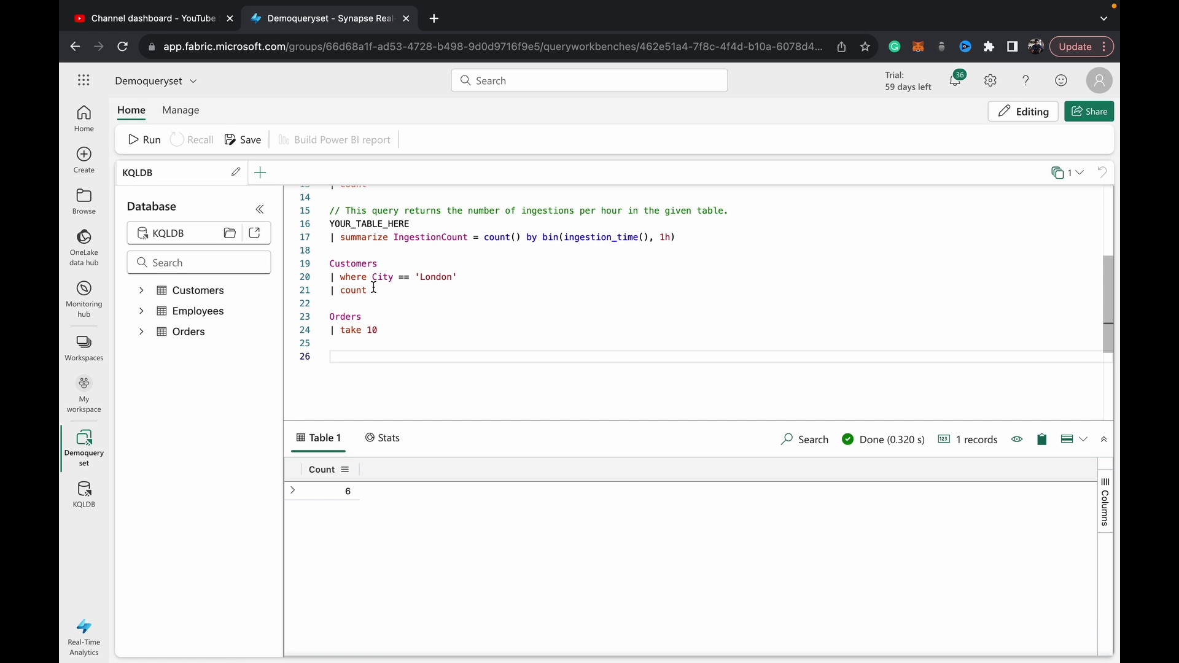
Replace the London where and count lines with | take 10 and run, returning 10 customers.
left_click_drag(372, 290, 339, 275)
type("take 10")
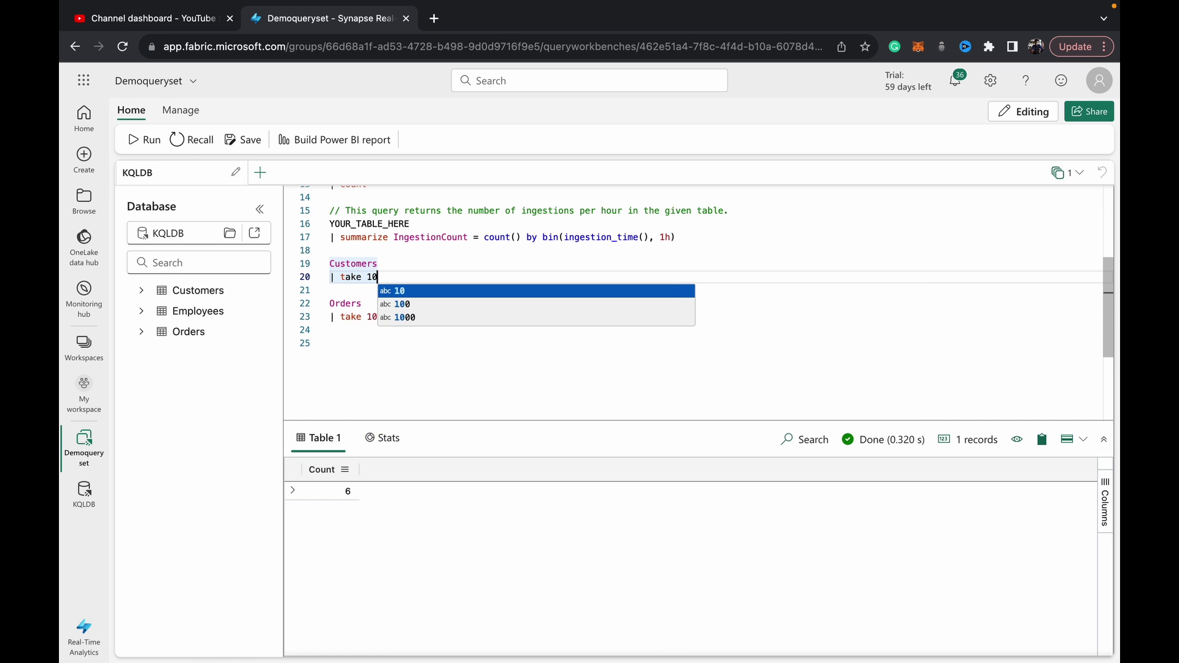
key("shift+Return")
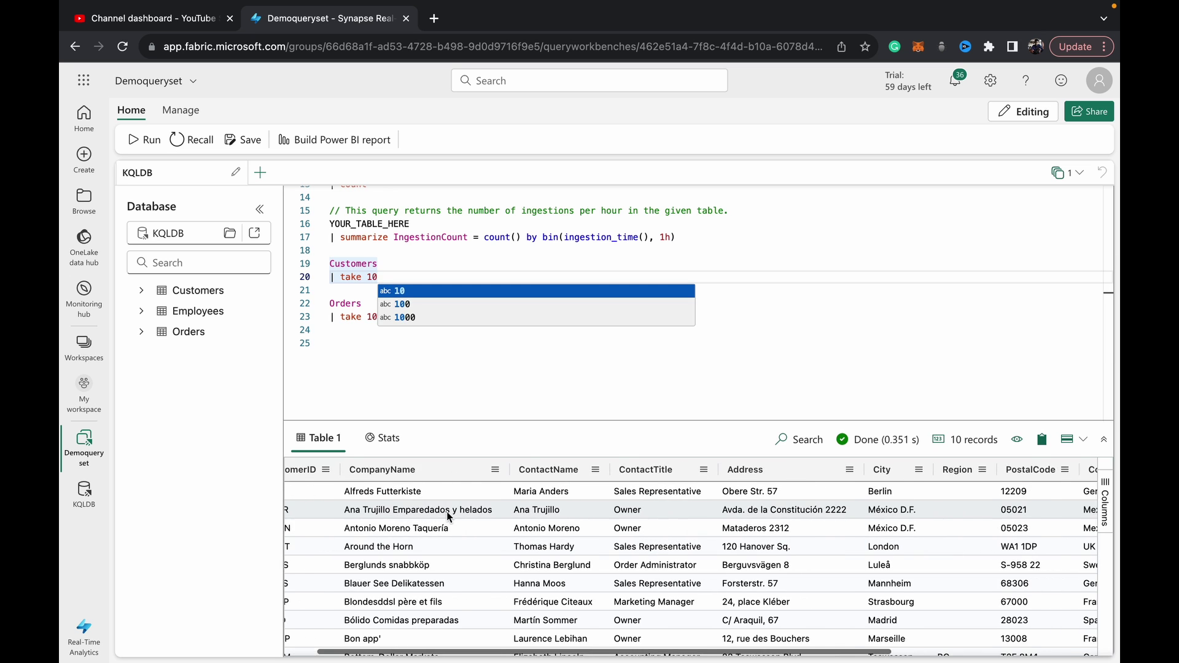
scroll(447, 513, "right", 5)
scroll(447, 513, "left", 5)
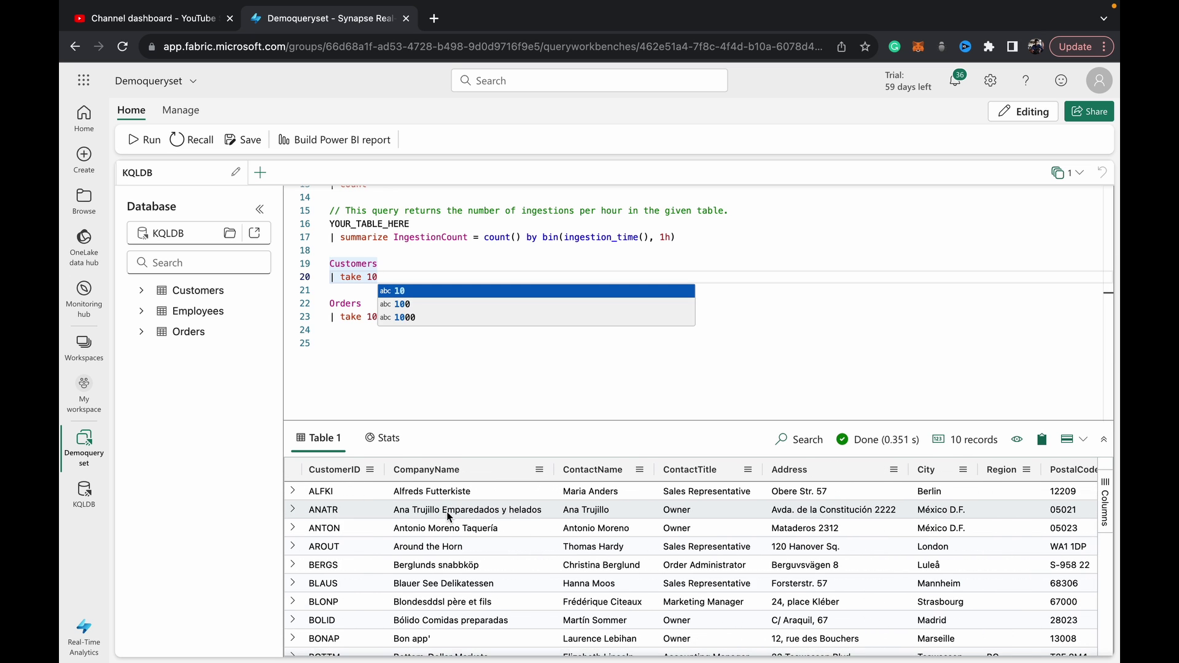
left_click(385, 364)
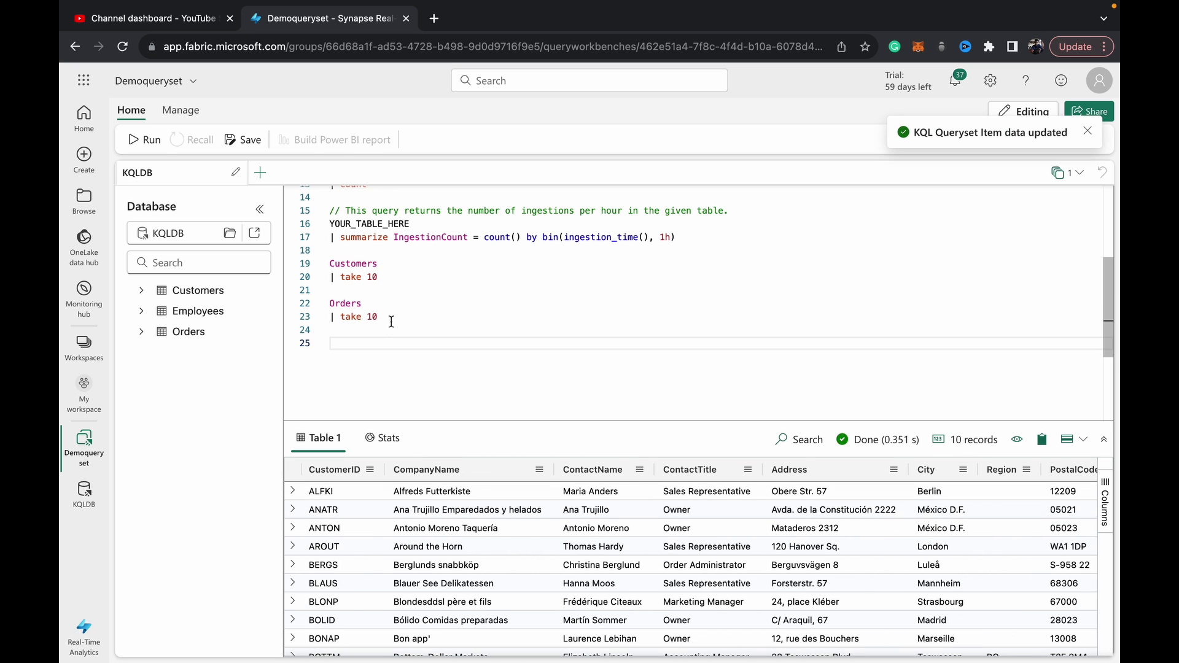
left_click_drag(379, 317, 316, 310)
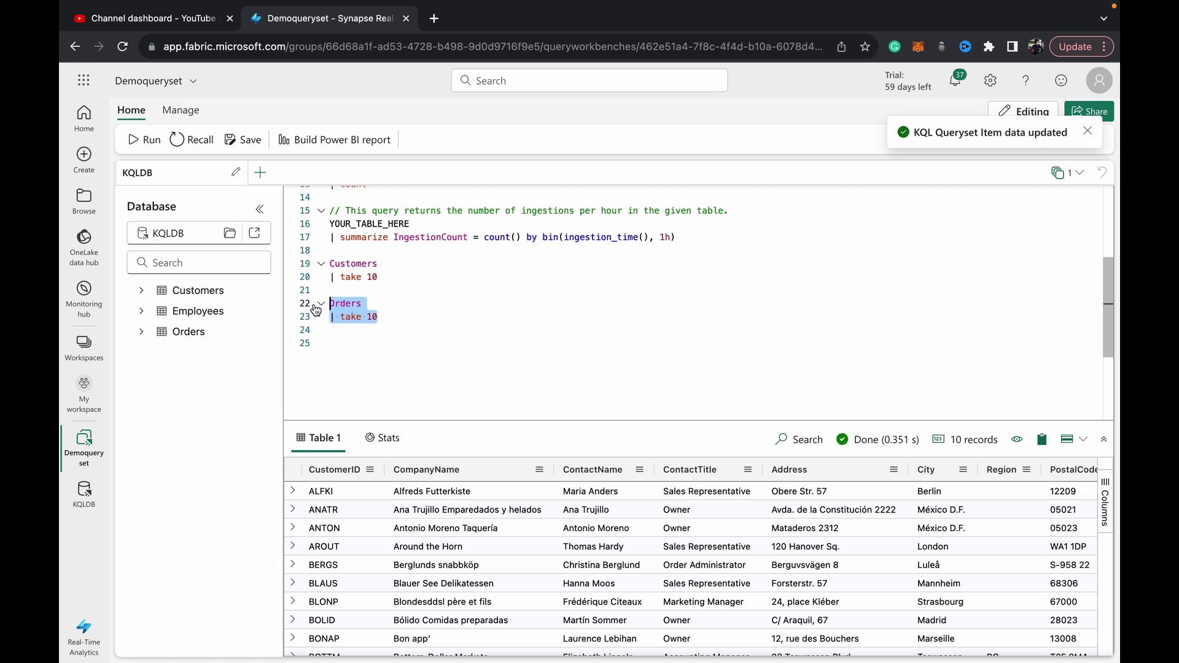
left_click(361, 263)
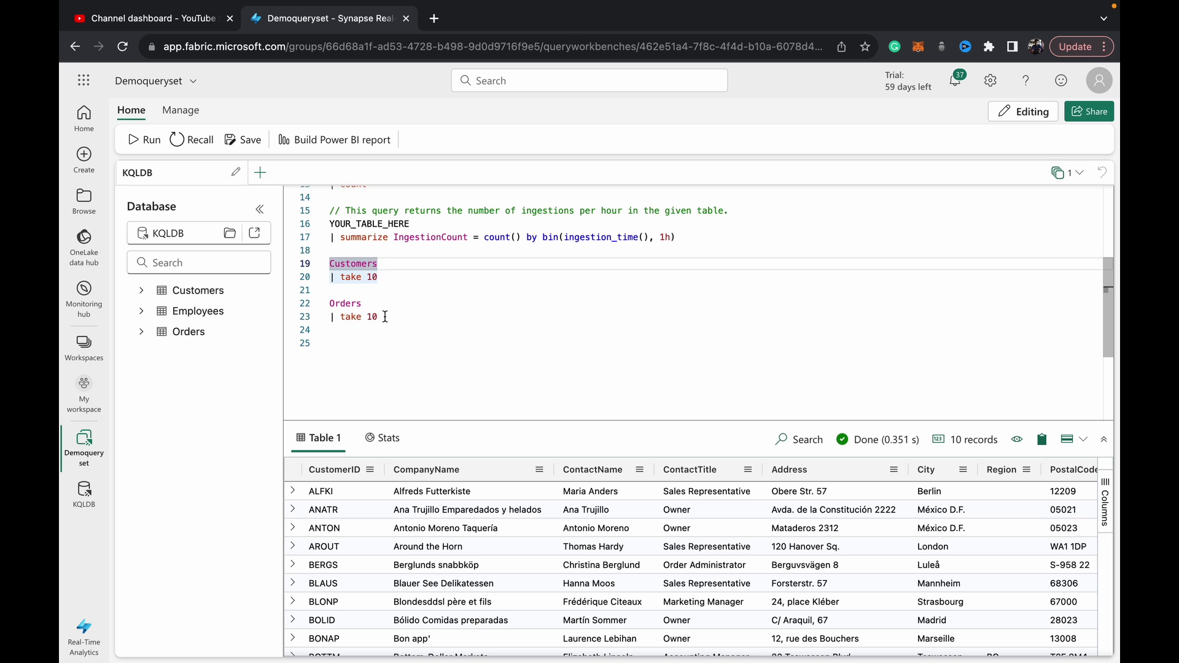
left_click(305, 315)
left_click_drag(305, 315, 305, 303)
key("shift+Return")
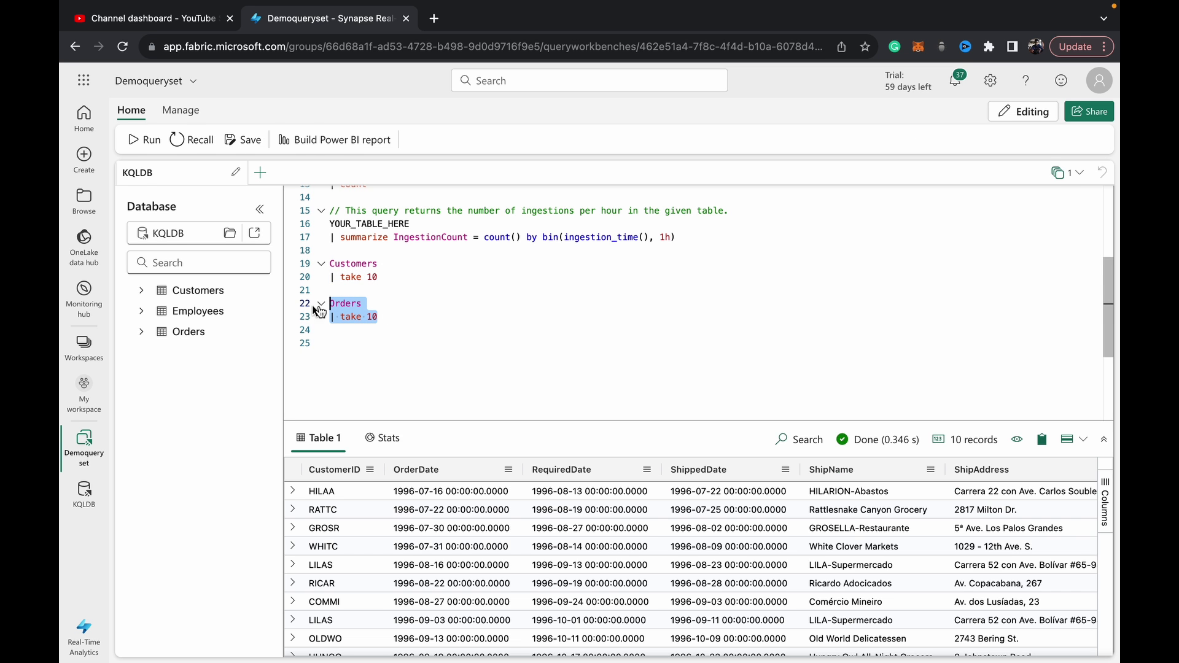
scroll(636, 582, "right", 10)
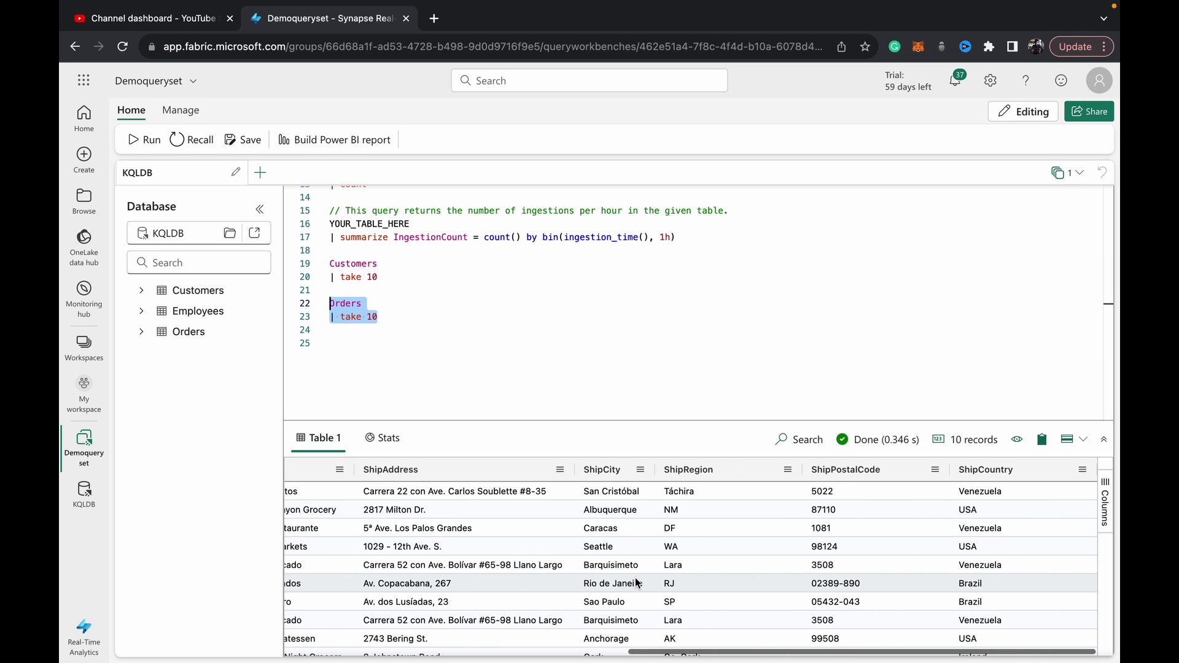
scroll(636, 582, "left", 5)
scroll(637, 582, "left", 5)
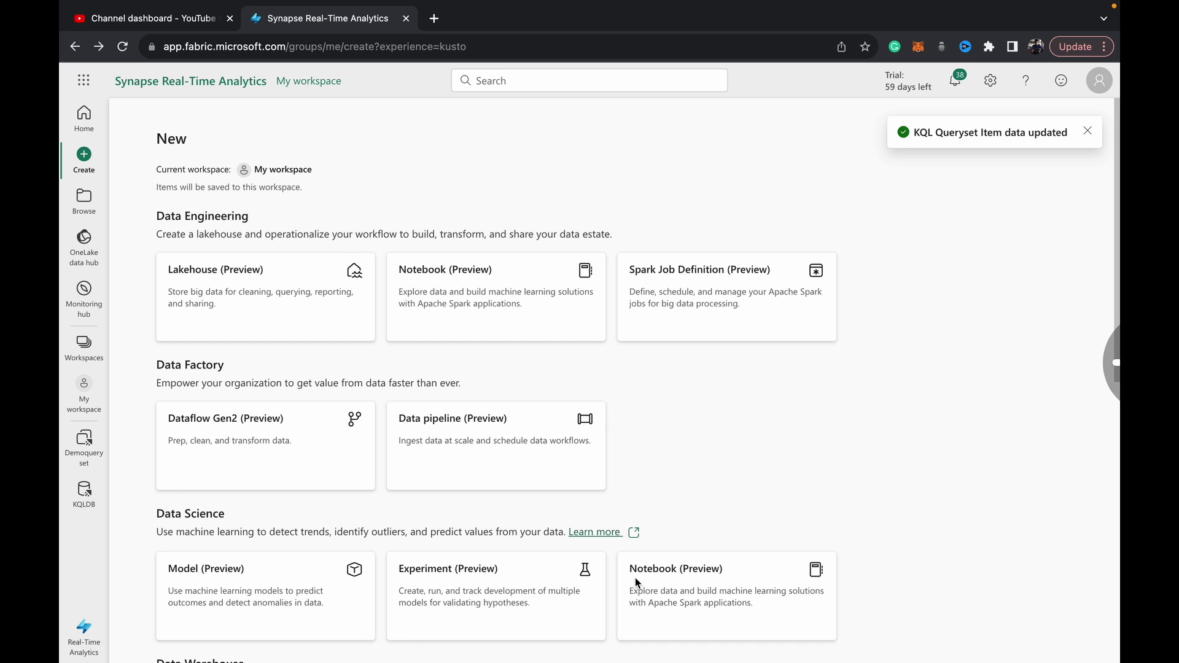
scroll(584, 555, "down", 1)
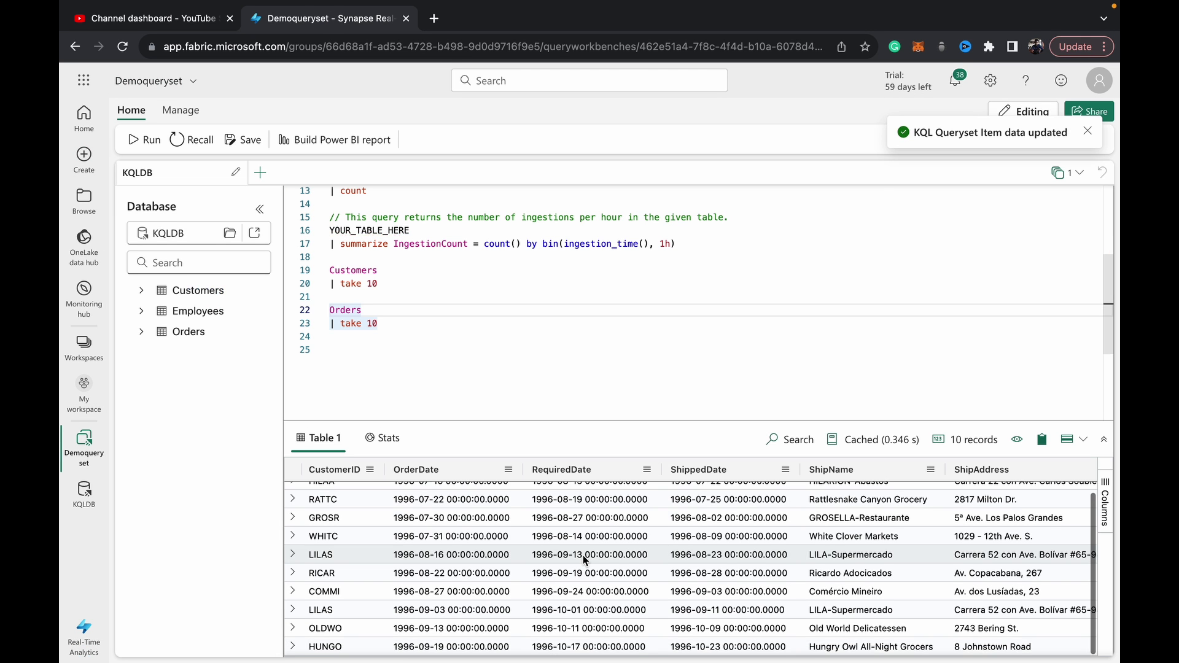
scroll(584, 559, "up", 1)
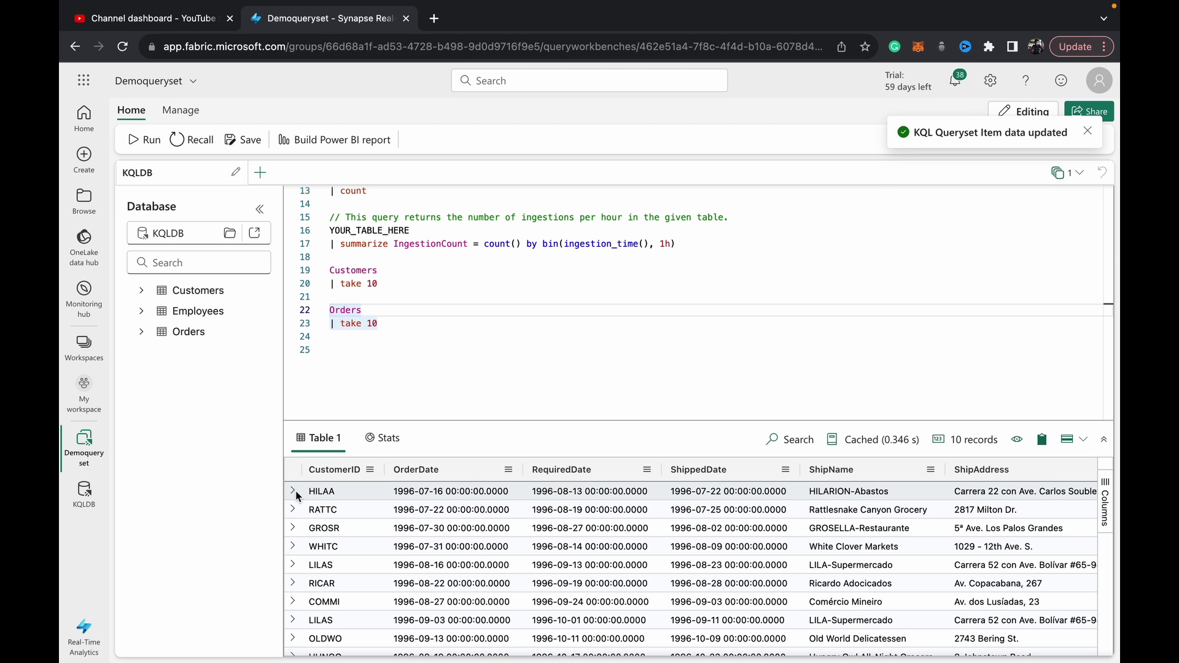
scroll(626, 527, "right", 5)
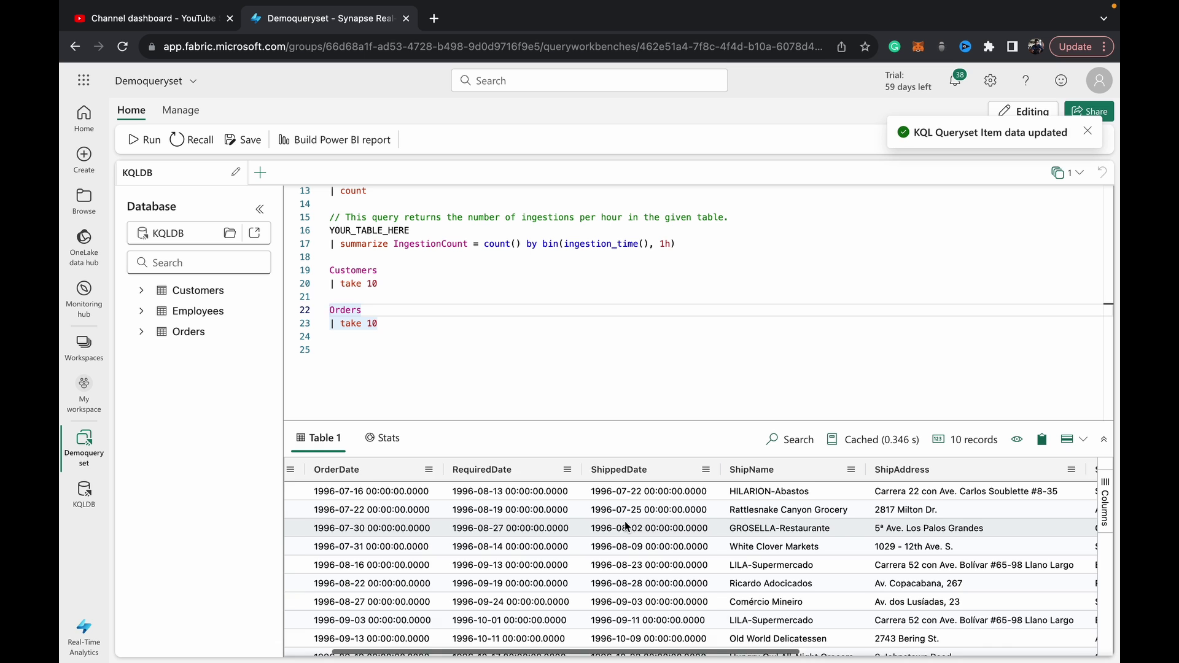
scroll(627, 526, "right", 3)
scroll(626, 527, "left", 6)
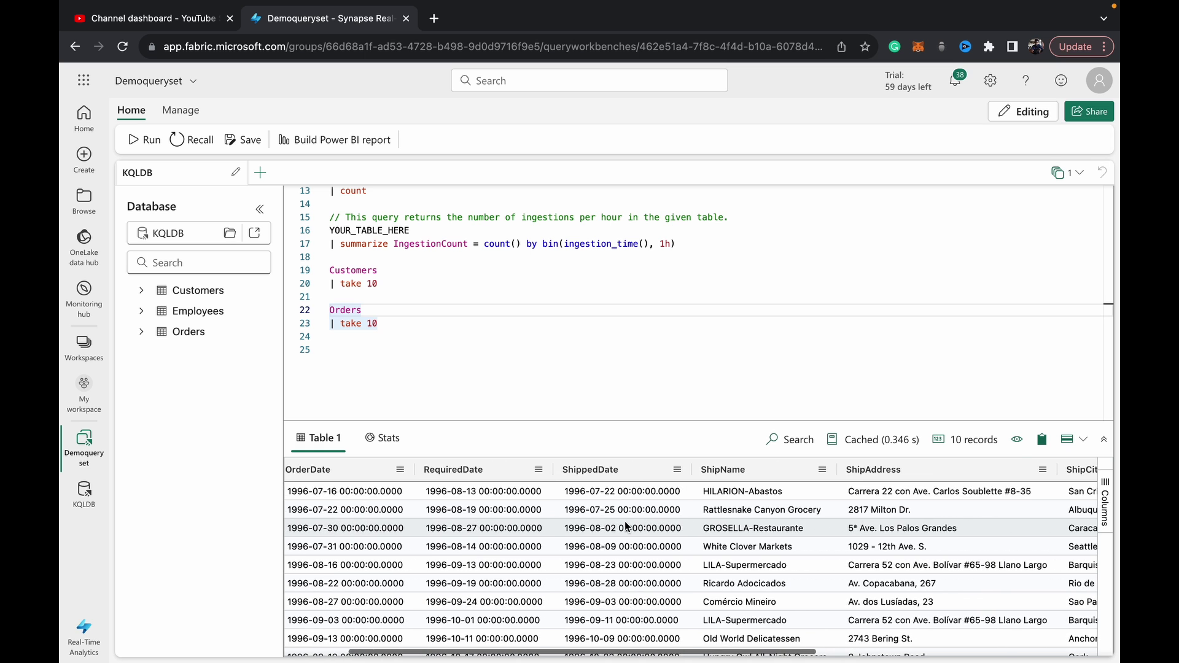
scroll(627, 525, "left", 2)
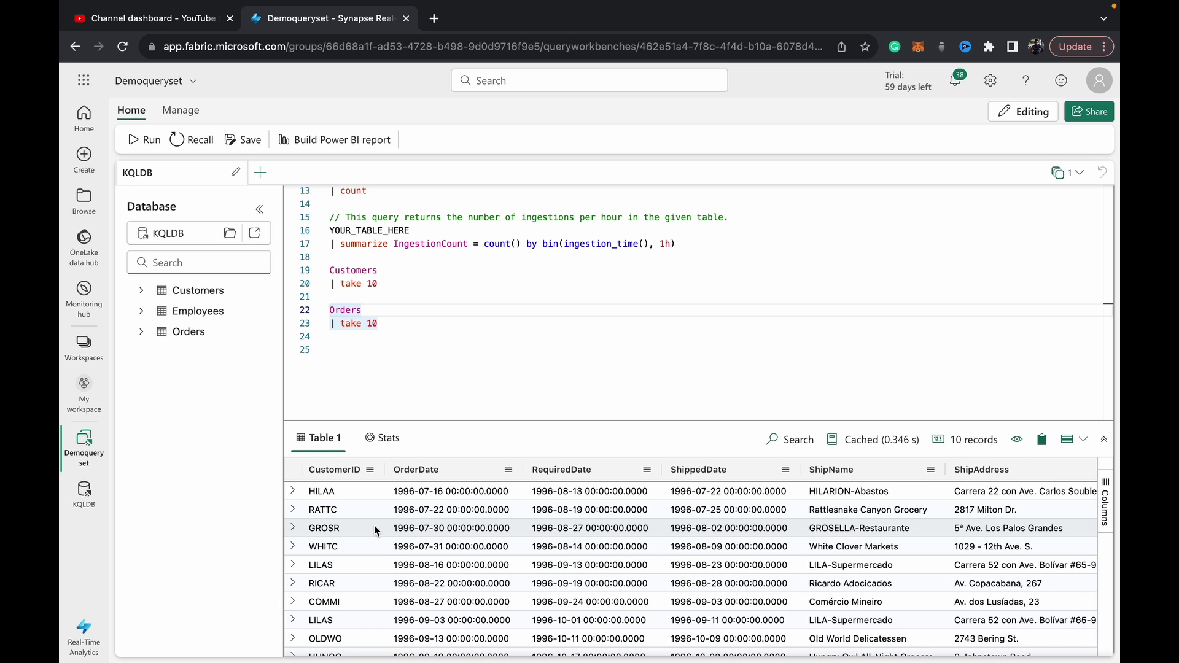
scroll(374, 525, "down", 1)
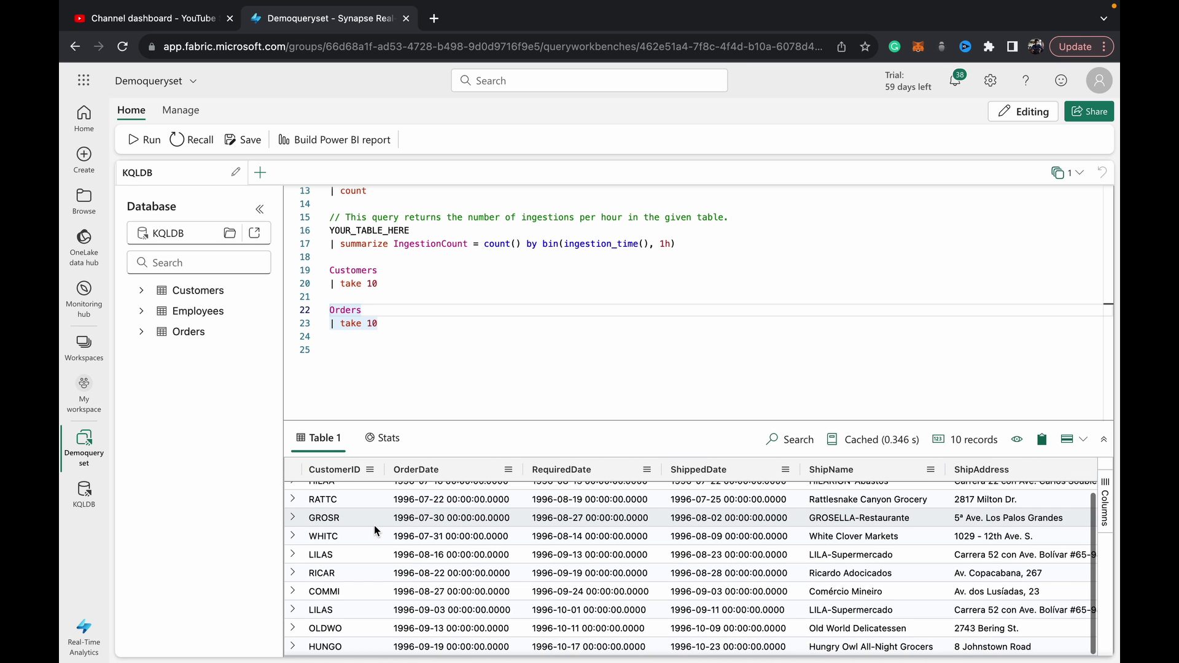
scroll(347, 530, "right", 10)
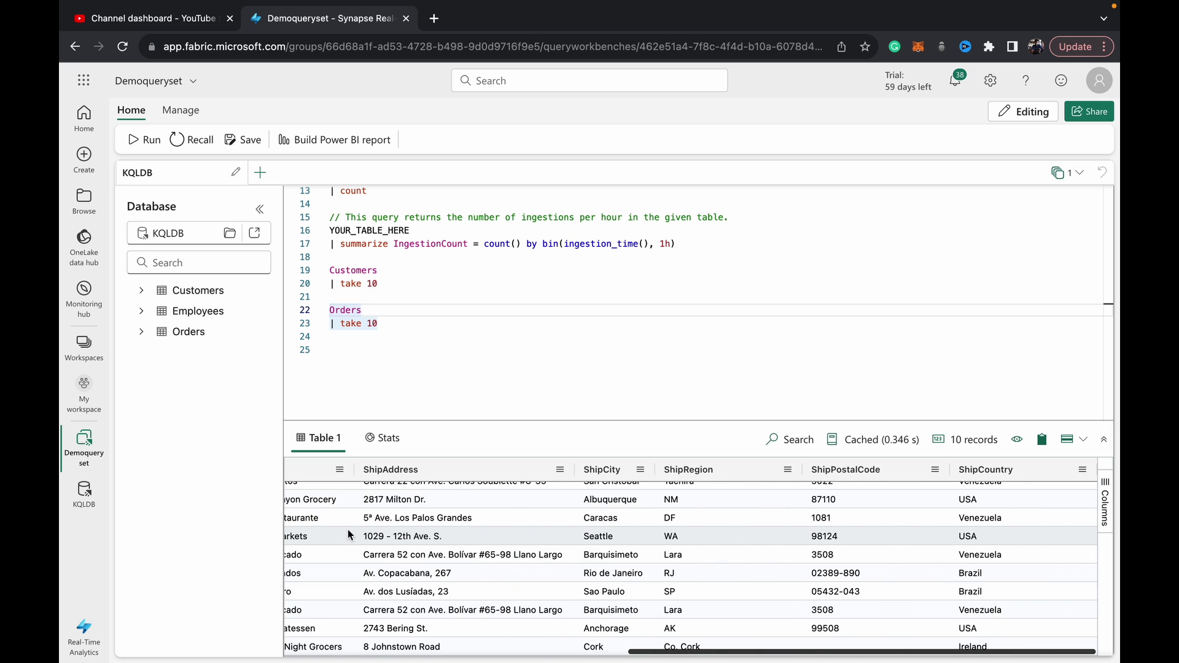
scroll(347, 534, "left", 10)
scroll(347, 534, "up", 1)
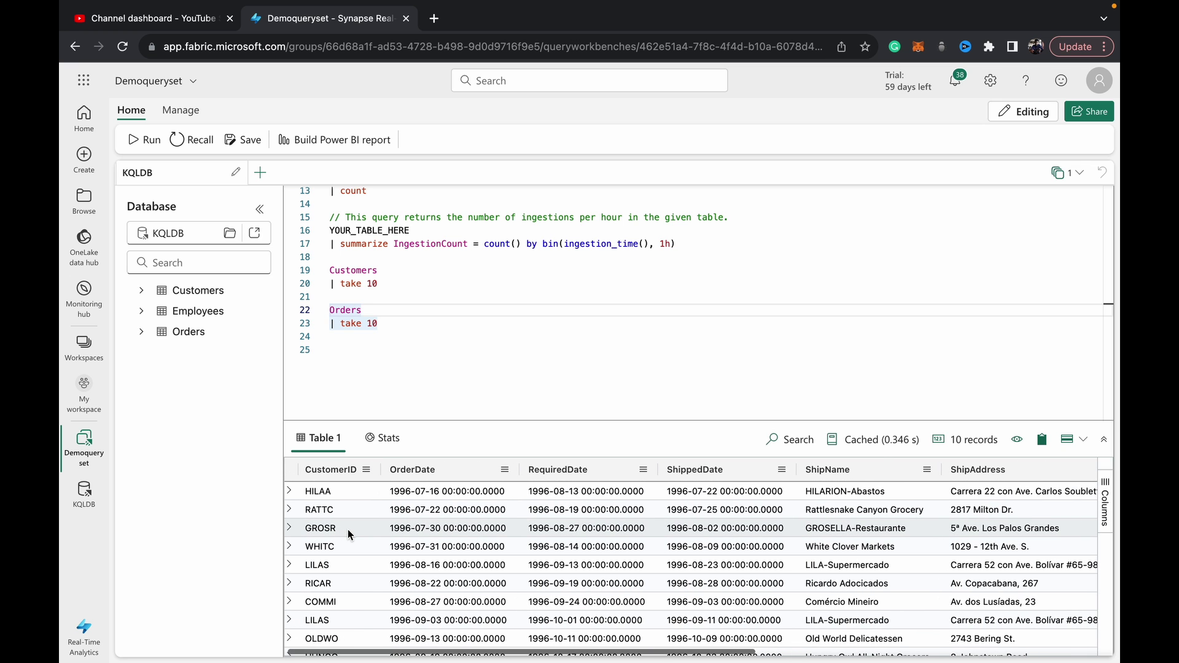
left_click(383, 352)
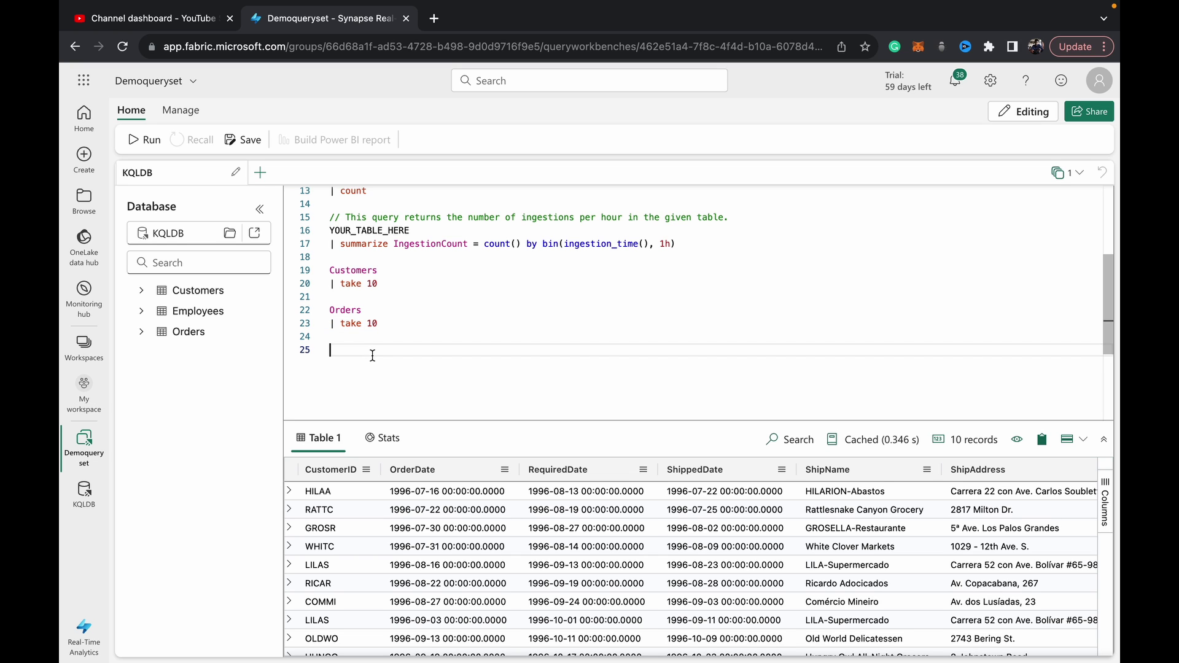
Run Orders | join kind=inner Customers on $left.CustomerID == $right.CustomerID, returning 830 records.
type("Orders")
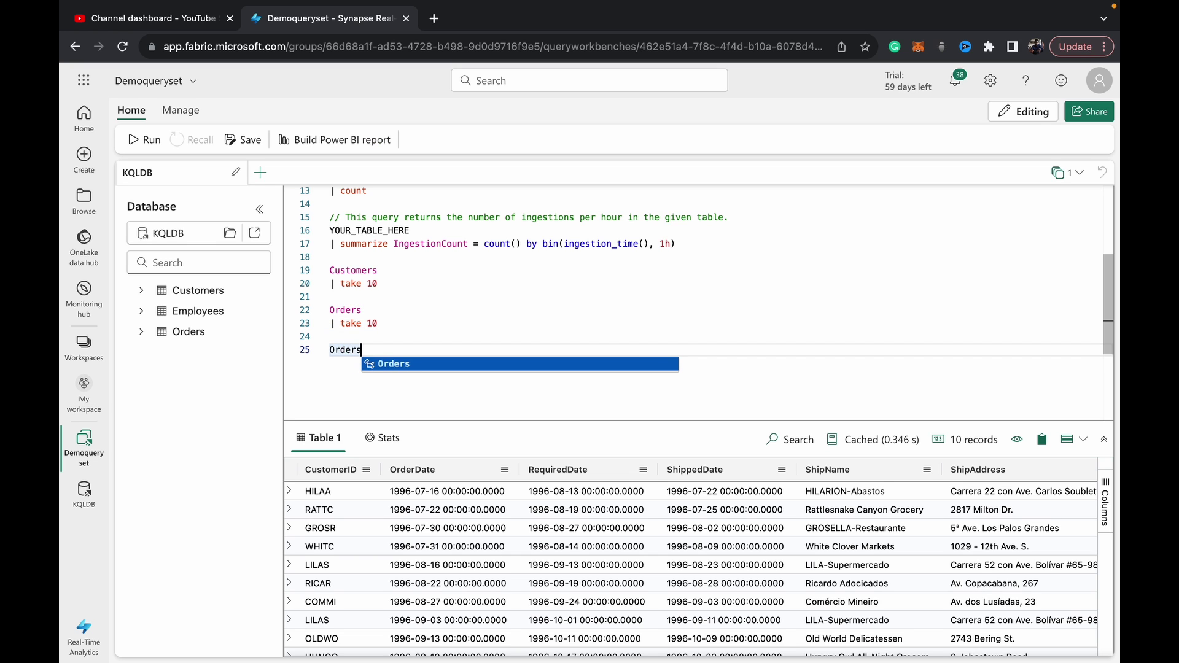
key("Return")
type("| ")
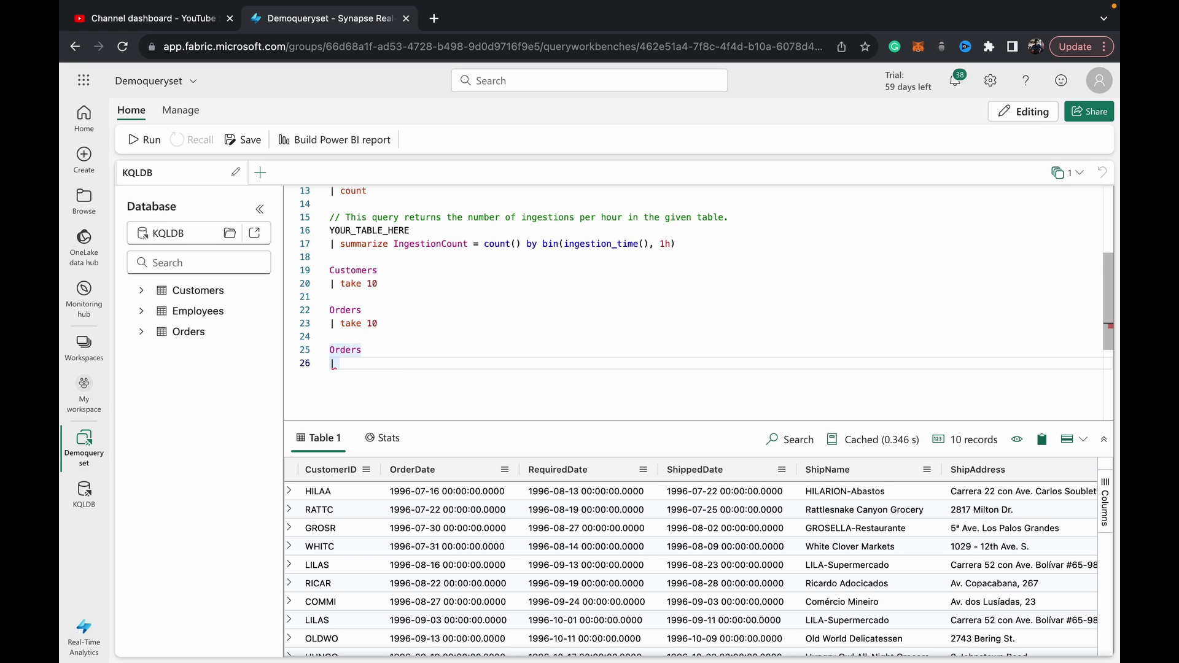
type("join")
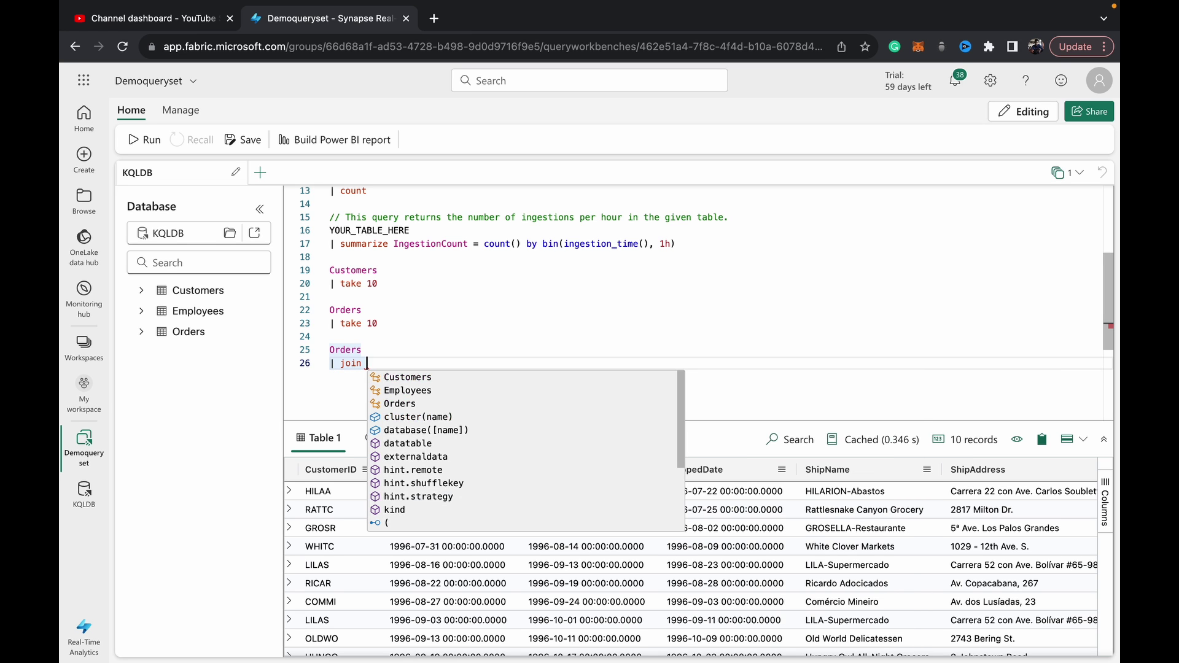
type(" kin")
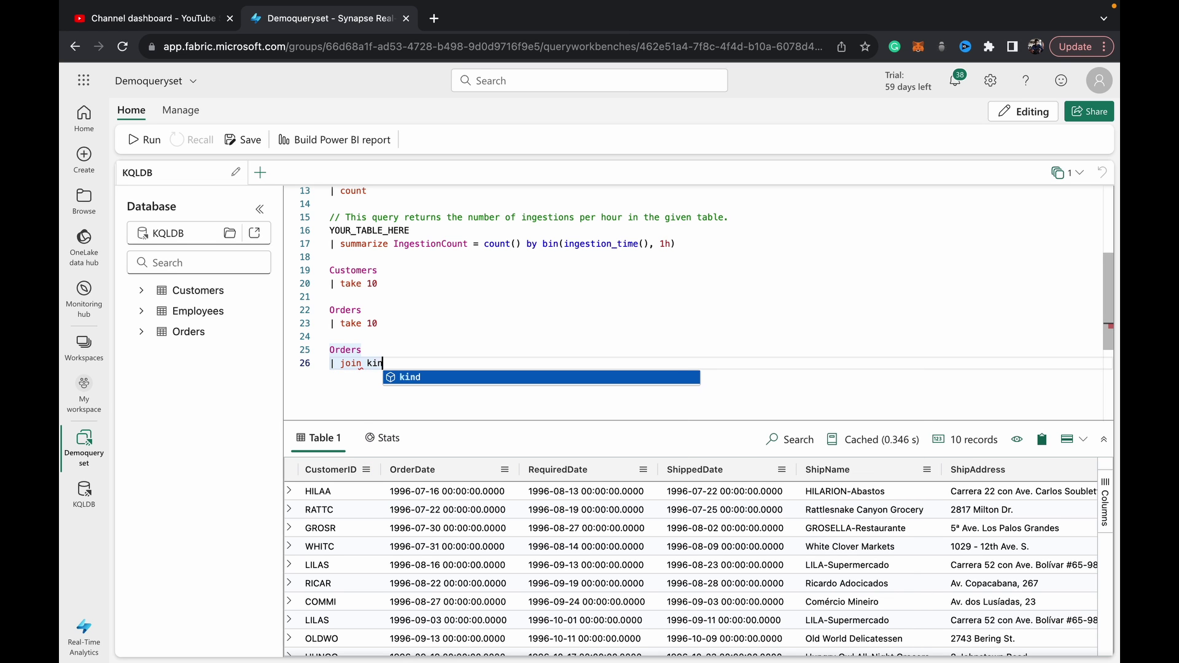
type("d=in")
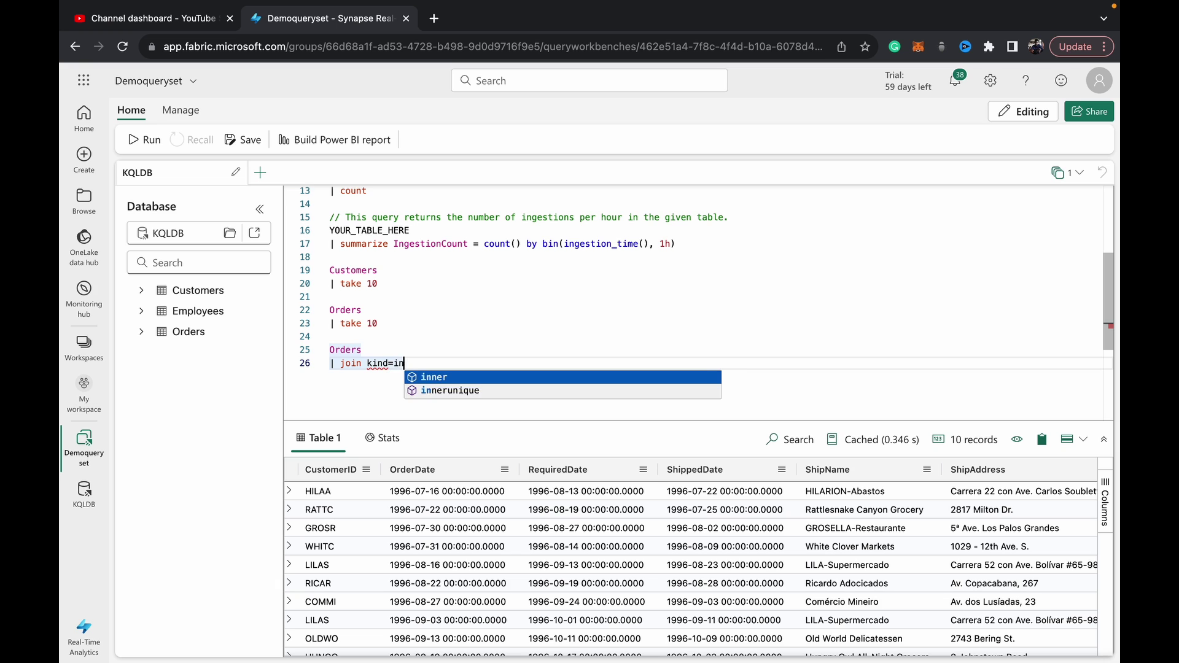
type("ner ")
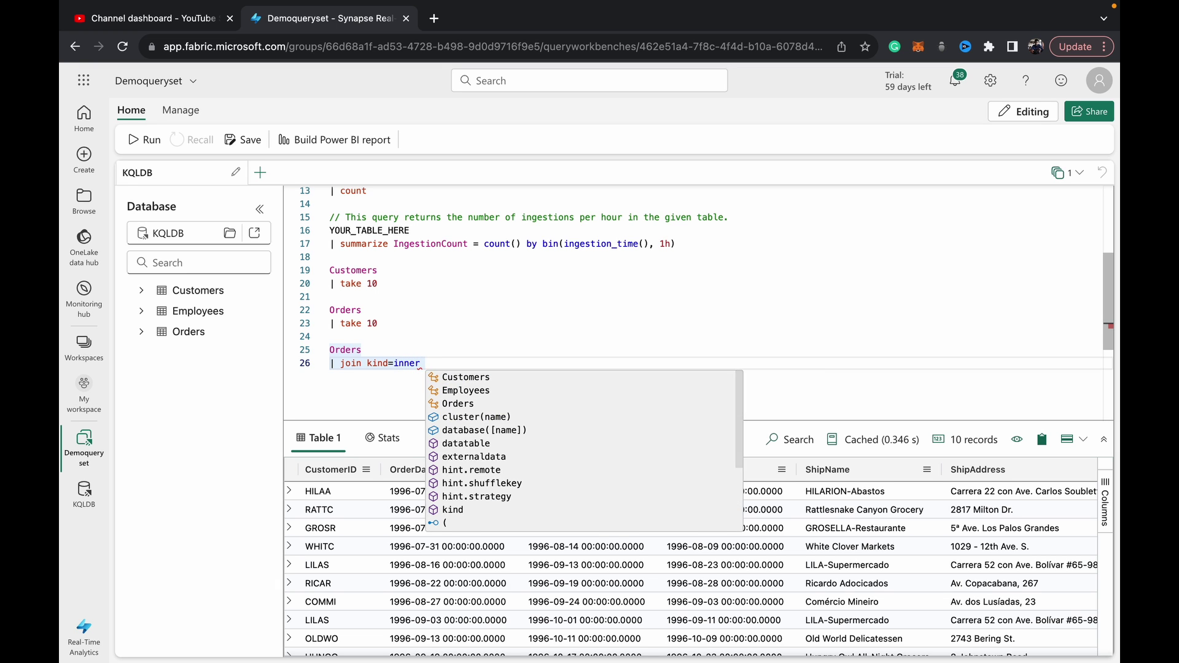
type("Customer")
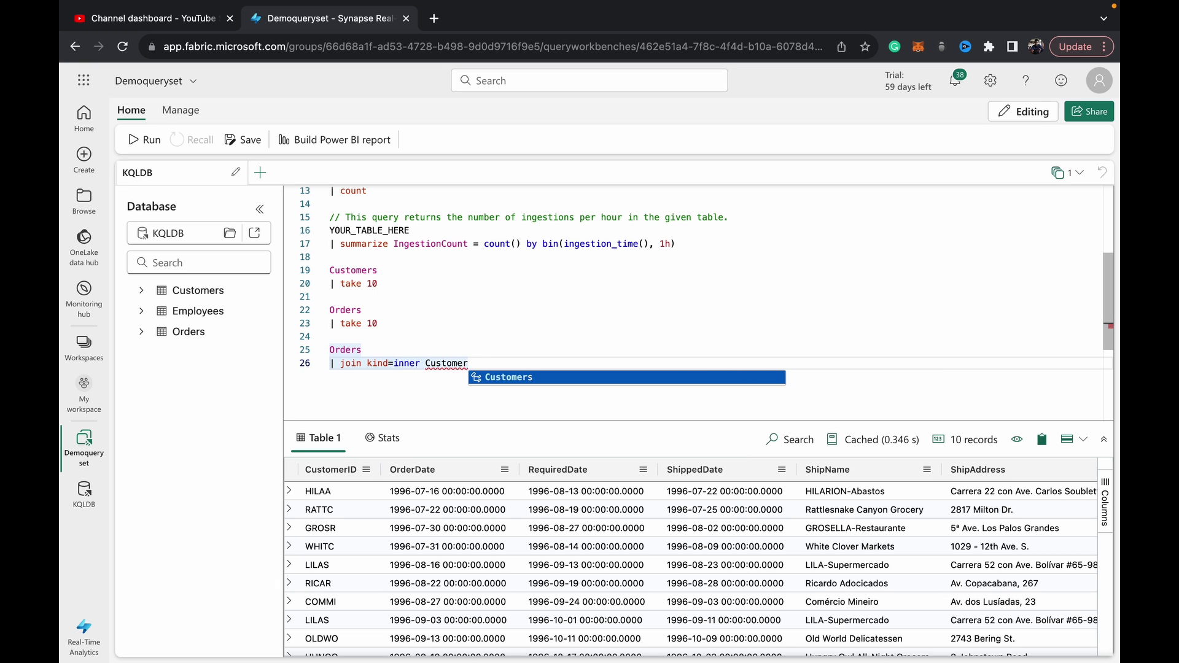
type("s on")
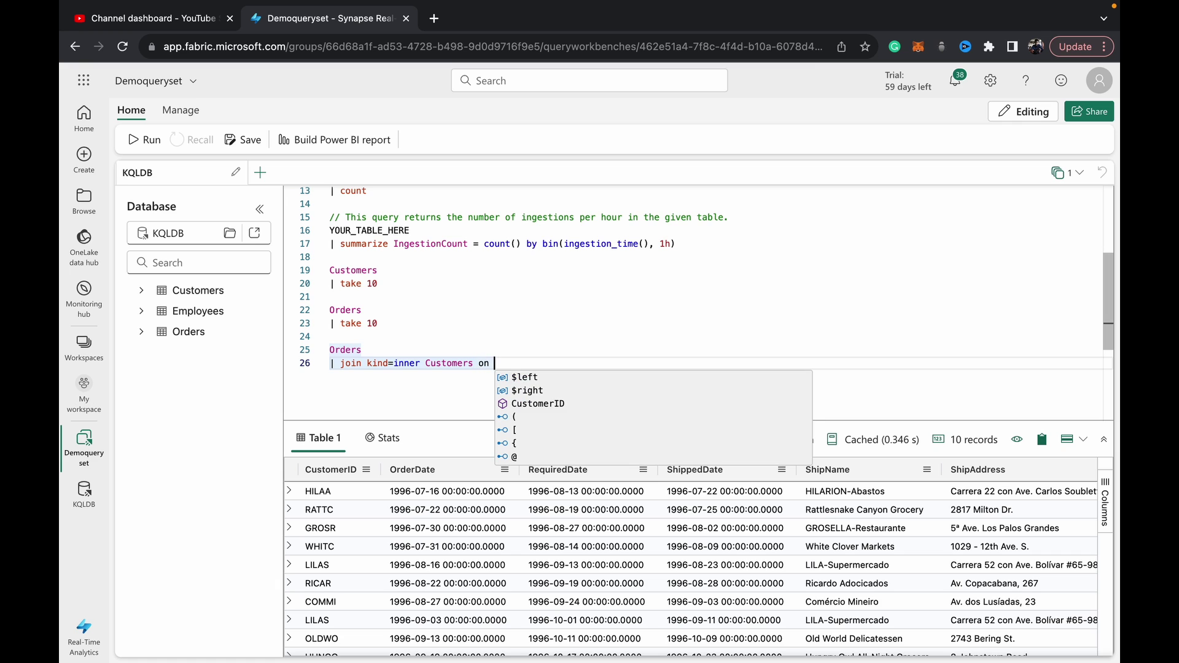
key("Tab")
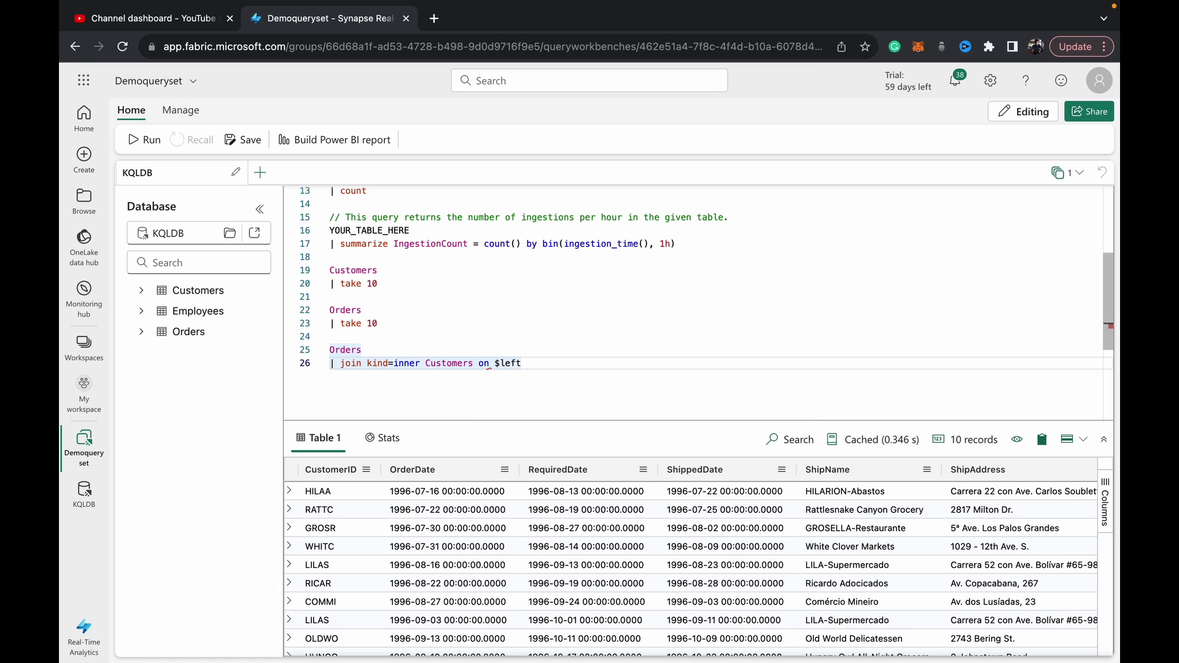
type(".Cust")
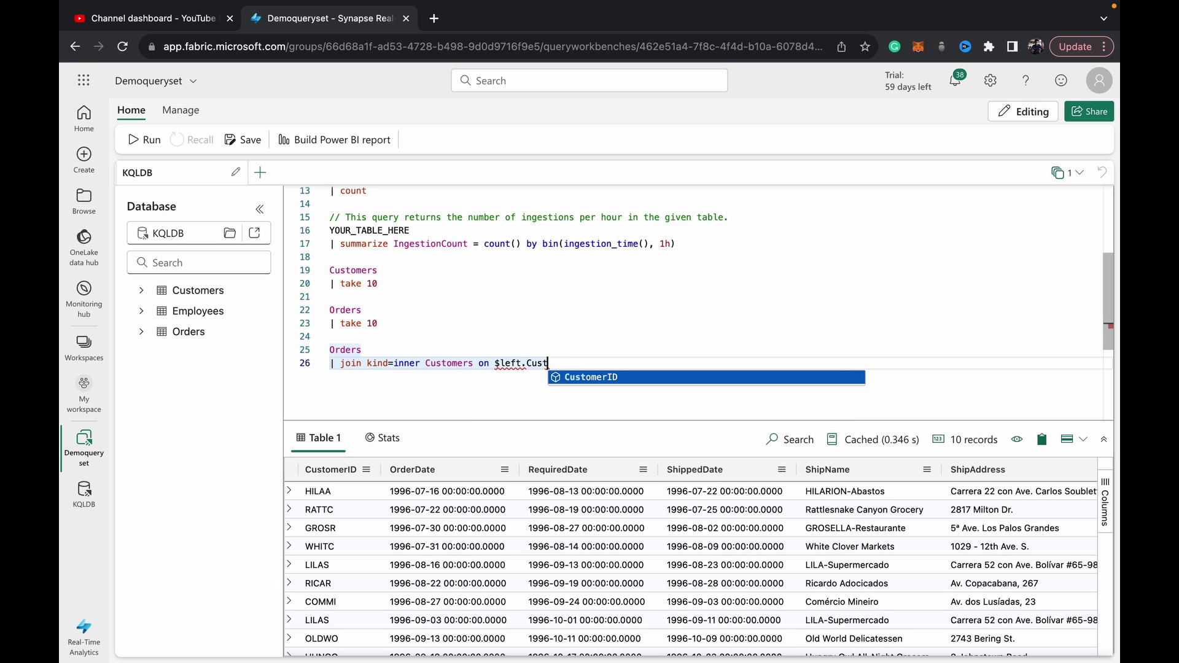
type("omerID == ")
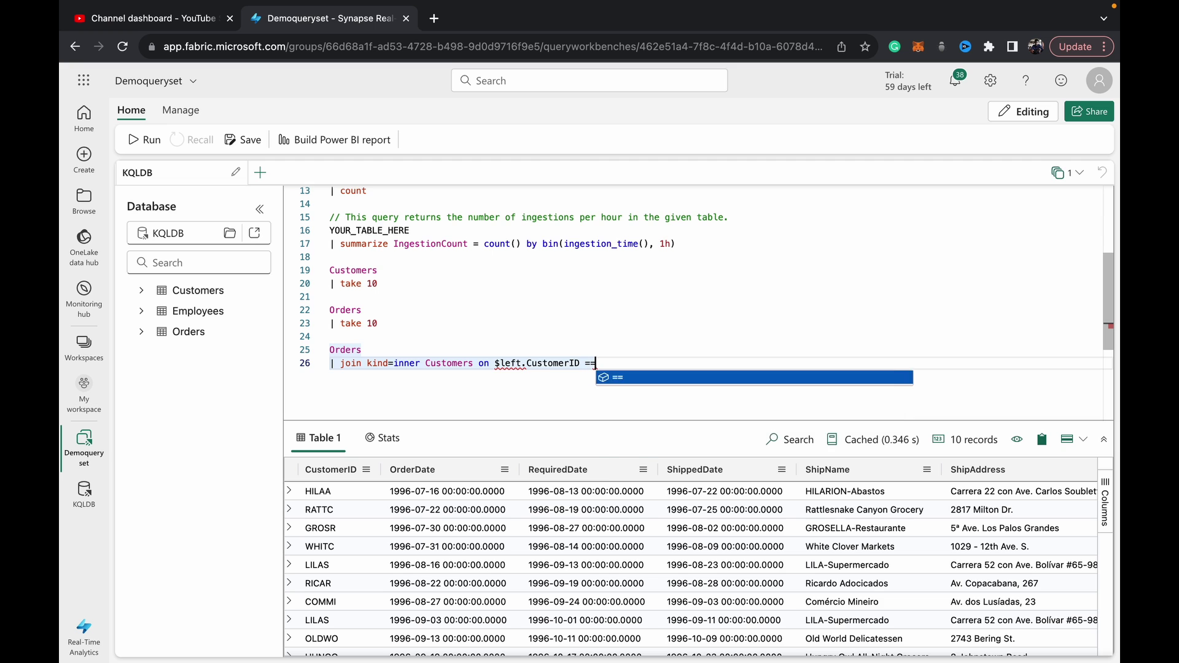
type("$r")
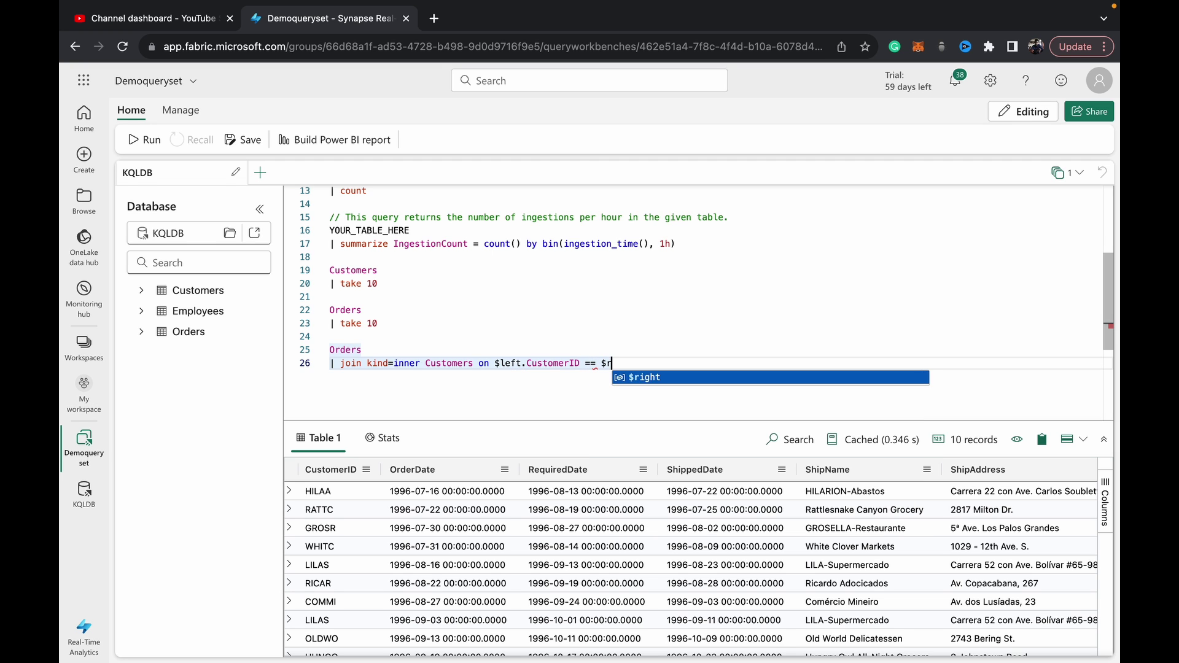
key("Tab")
type(".Customer")
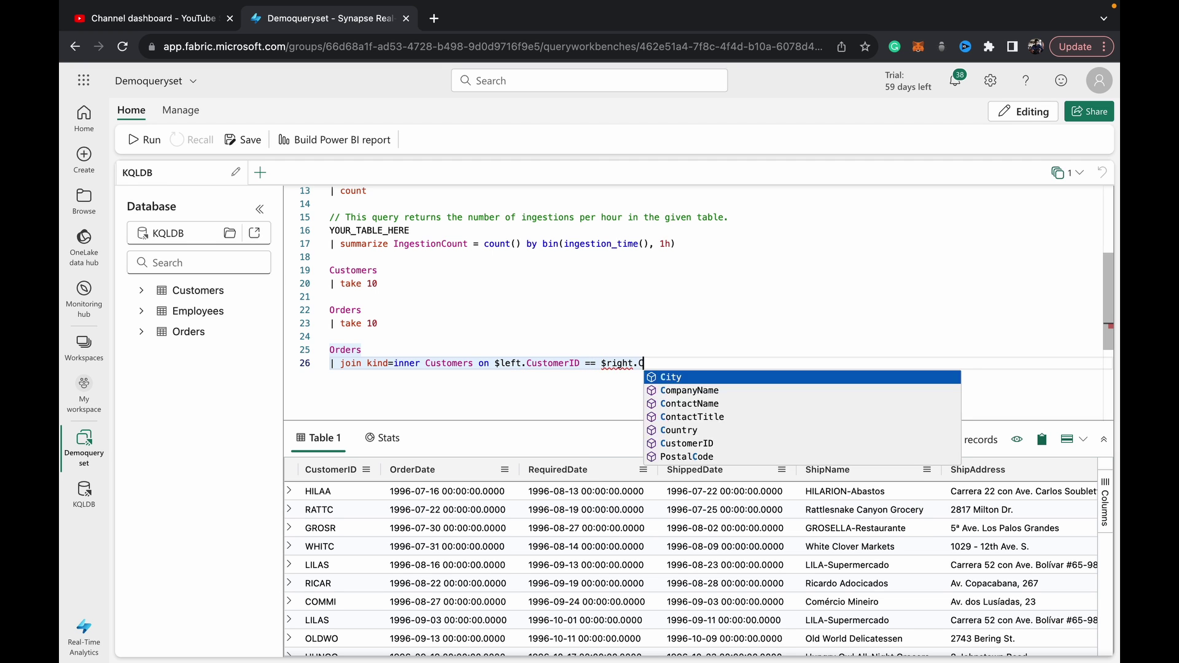
type("ID")
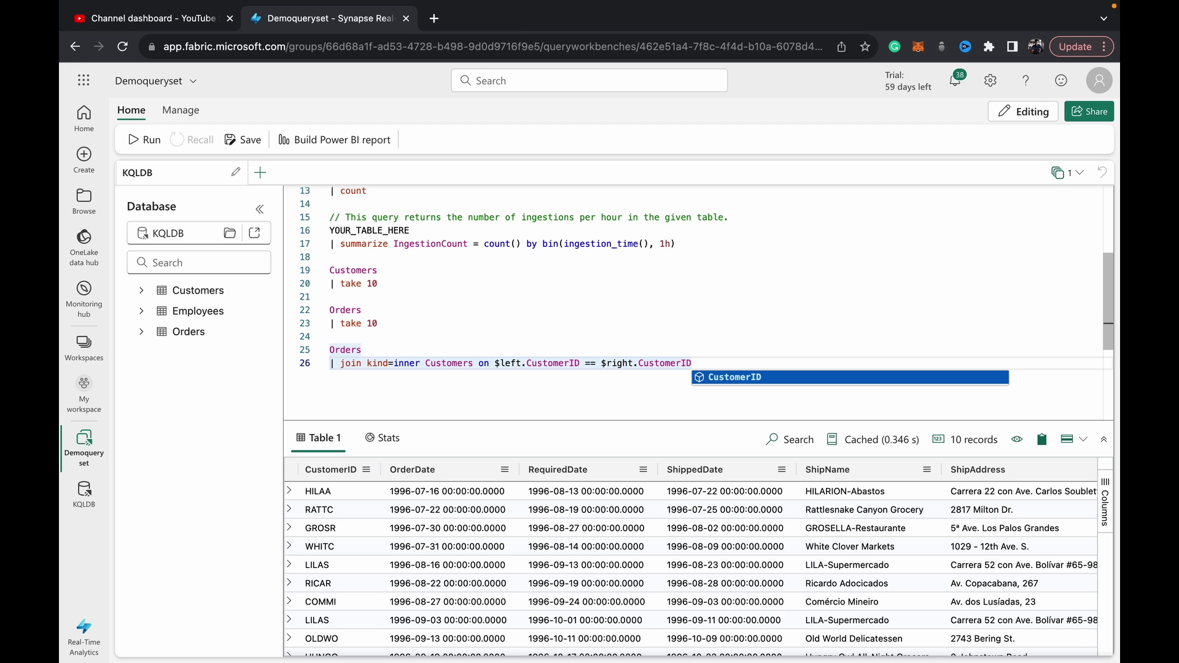
key("shift+Return")
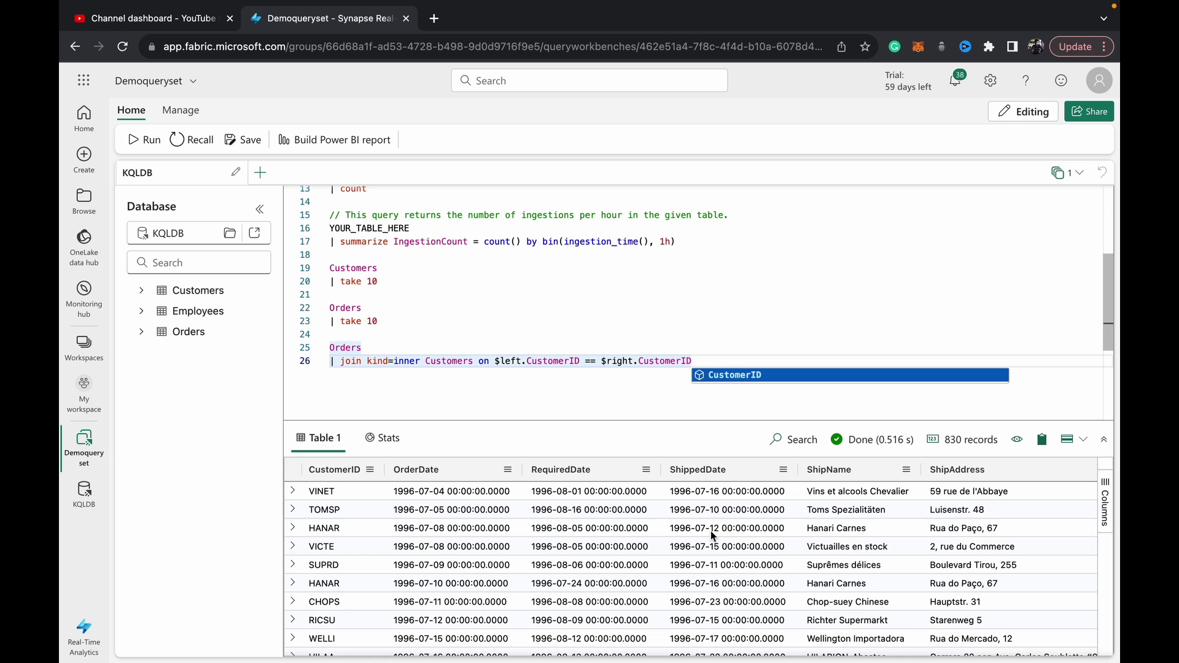
scroll(713, 546, "down", 3)
scroll(723, 568, "up", 1)
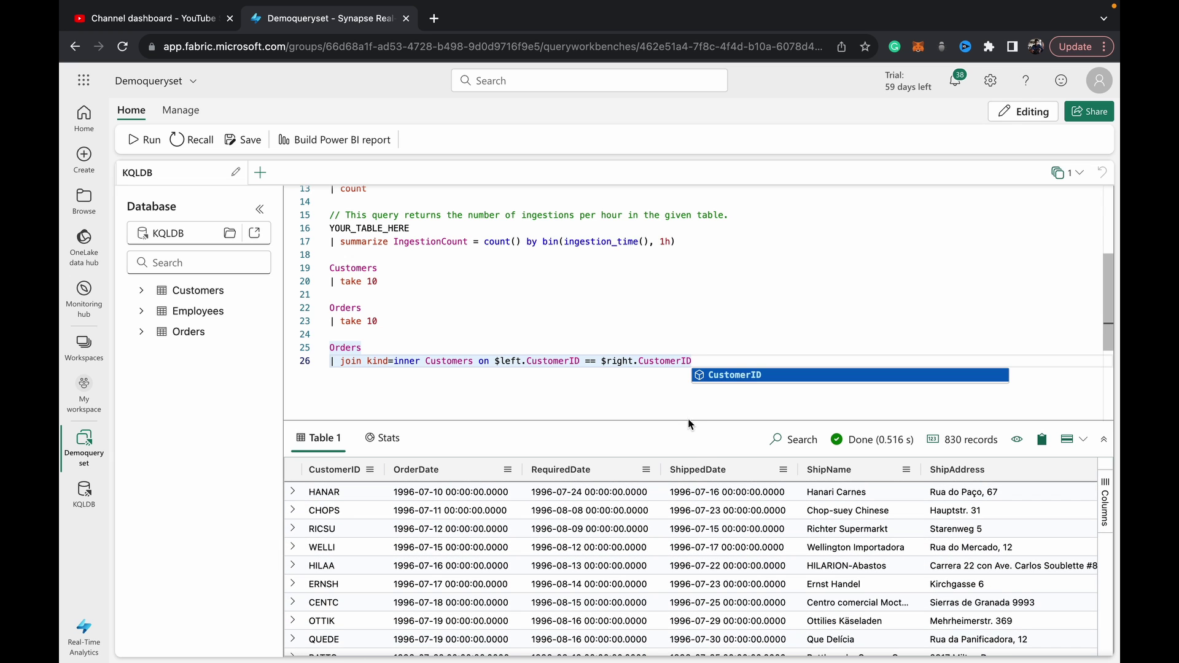
scroll(724, 489, "right", 2)
scroll(723, 490, "right", 10)
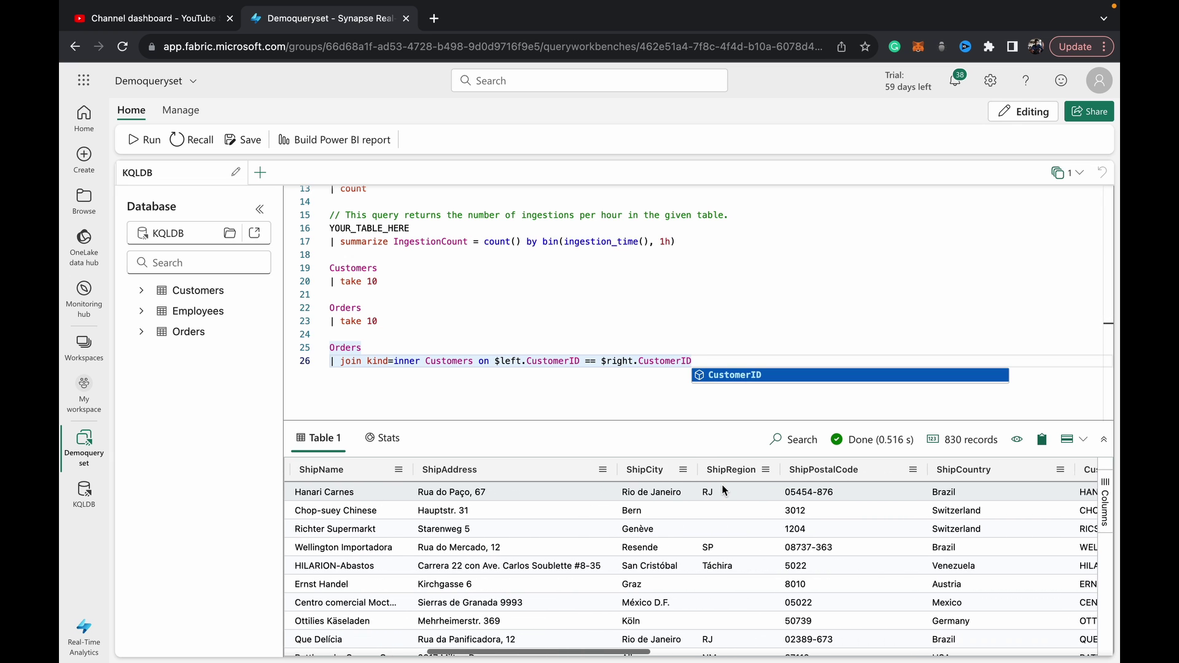
scroll(721, 484, "right", 4)
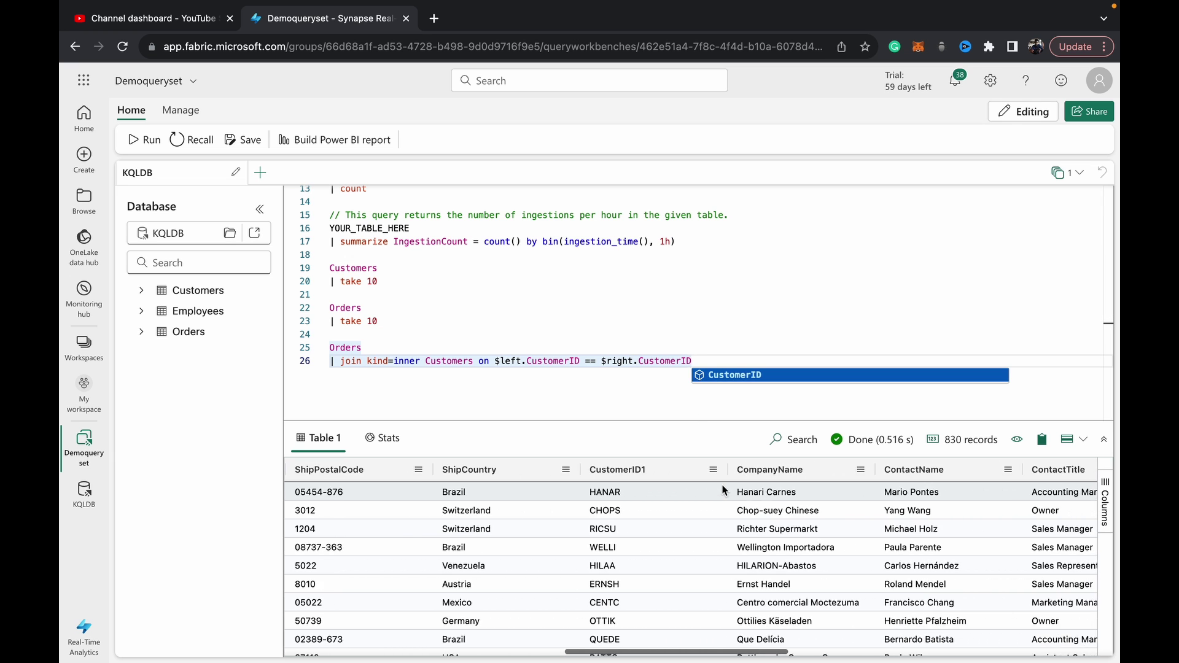
scroll(976, 547, "right", 8)
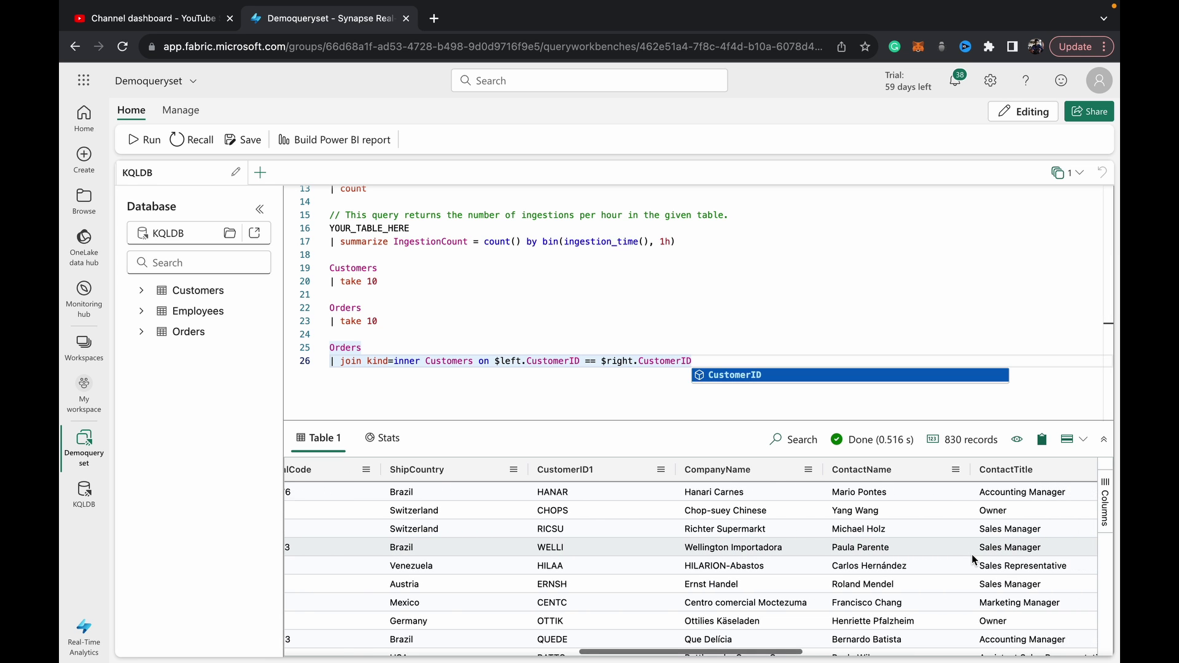
scroll(972, 559, "right", 6)
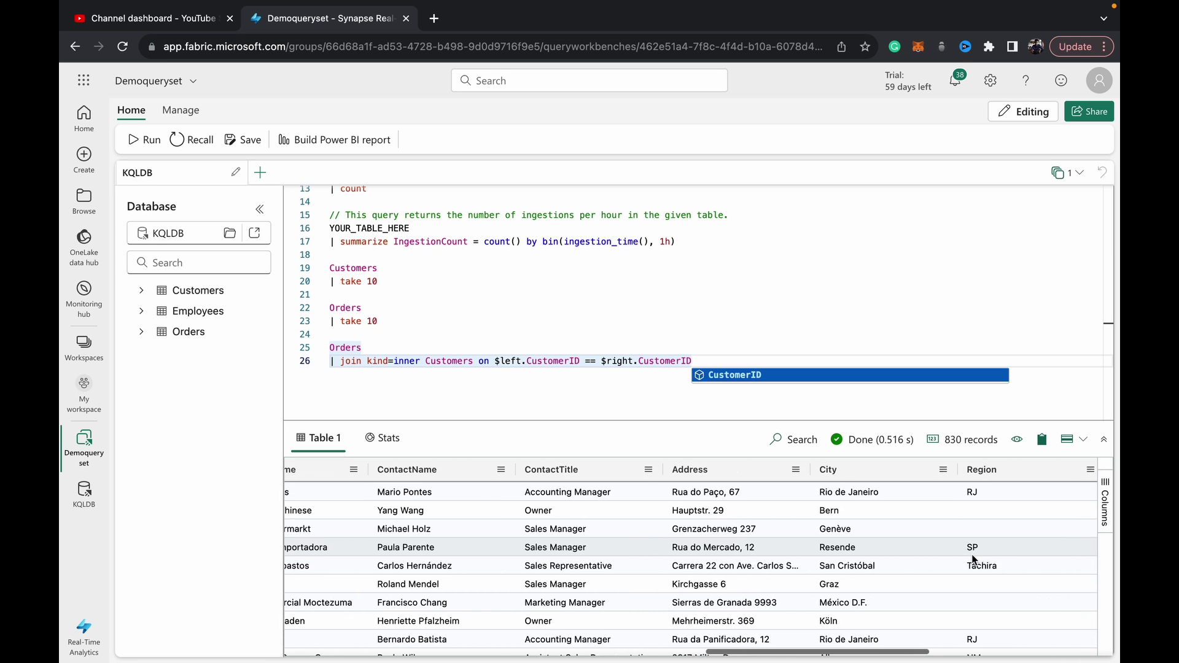
scroll(972, 554, "left", 10)
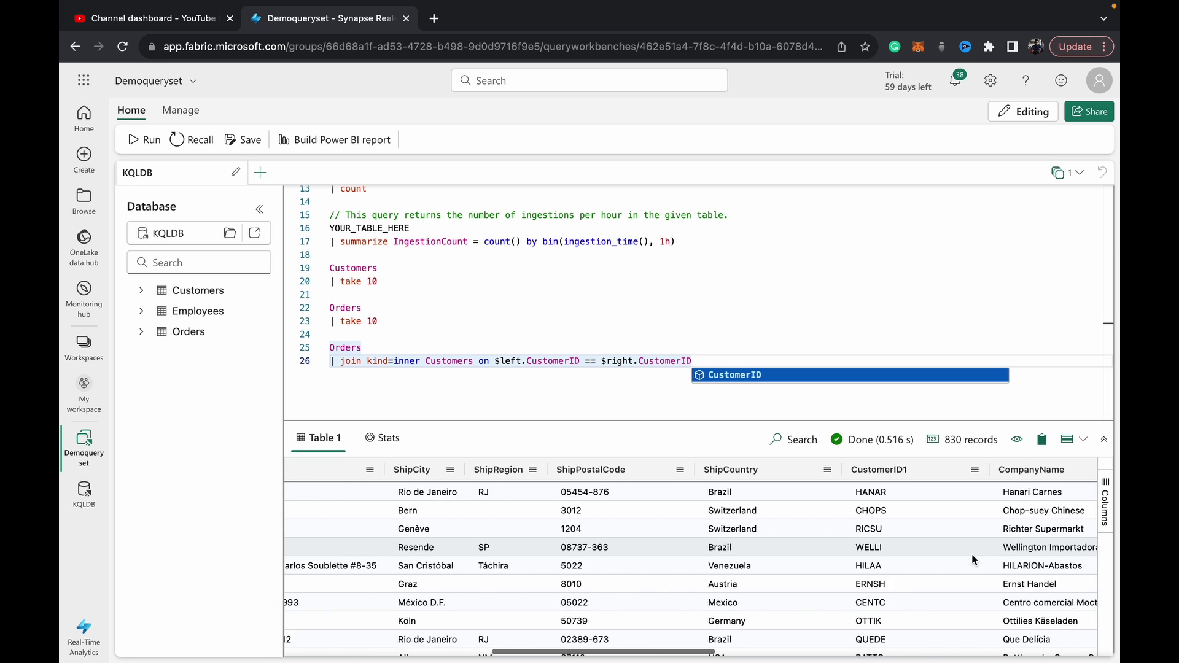
scroll(972, 553, "left", 5)
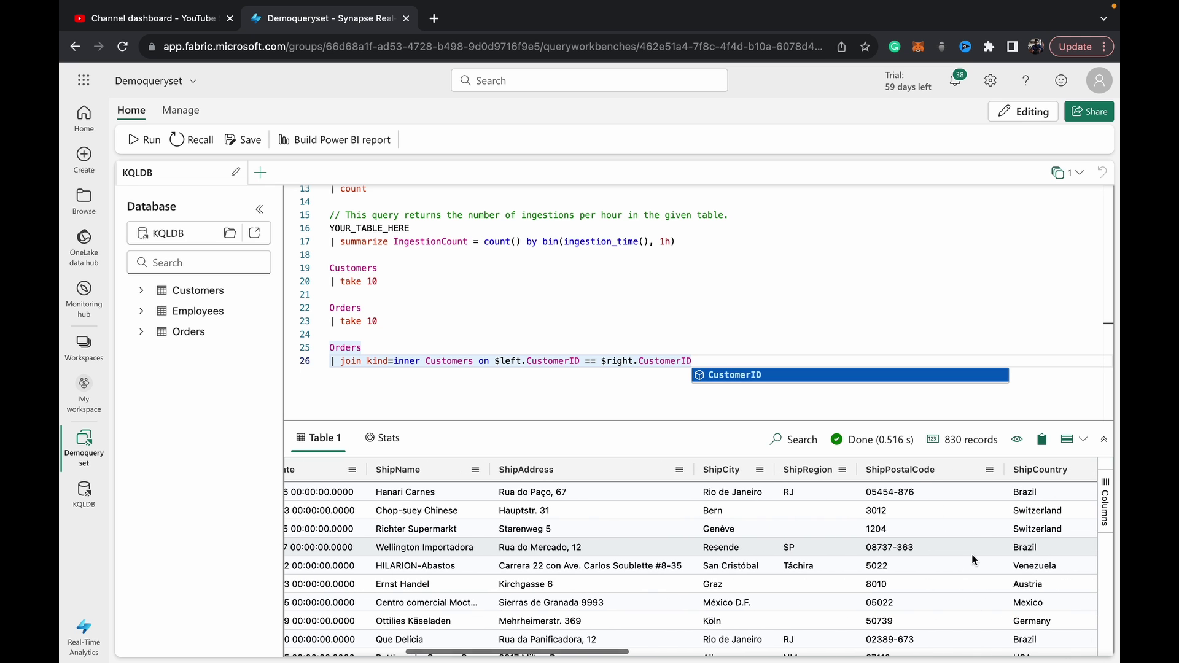
scroll(972, 558, "left", 5)
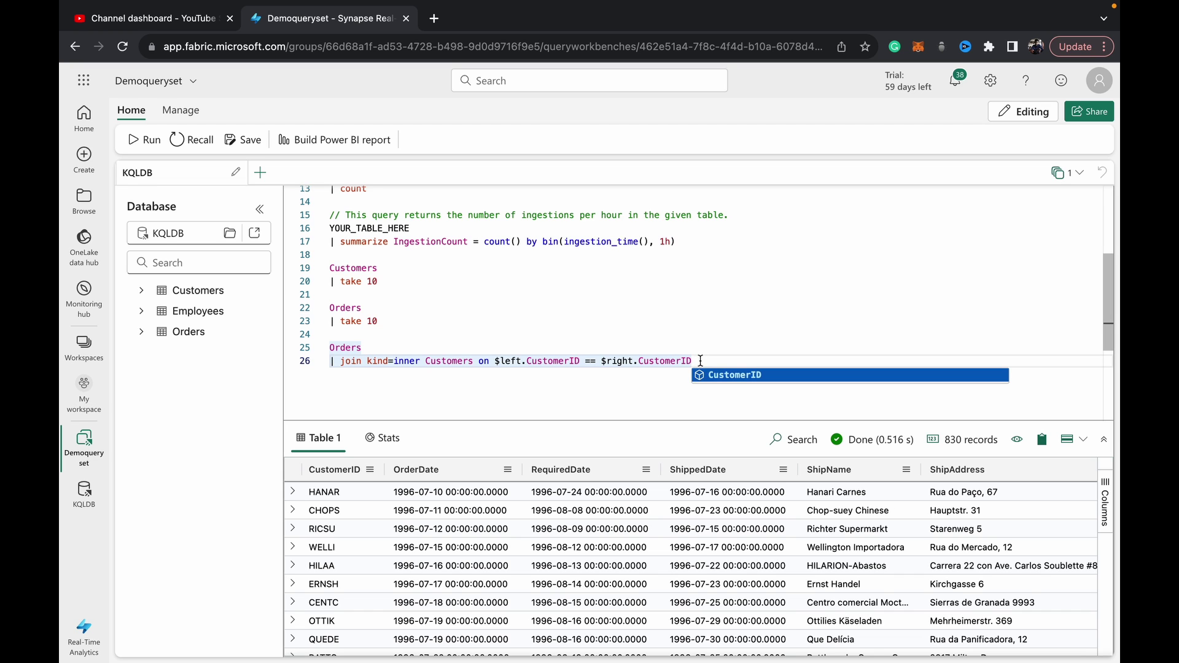
Select the Orders–Customers join query lines and save the queryset.
left_click_drag(700, 360, 288, 347)
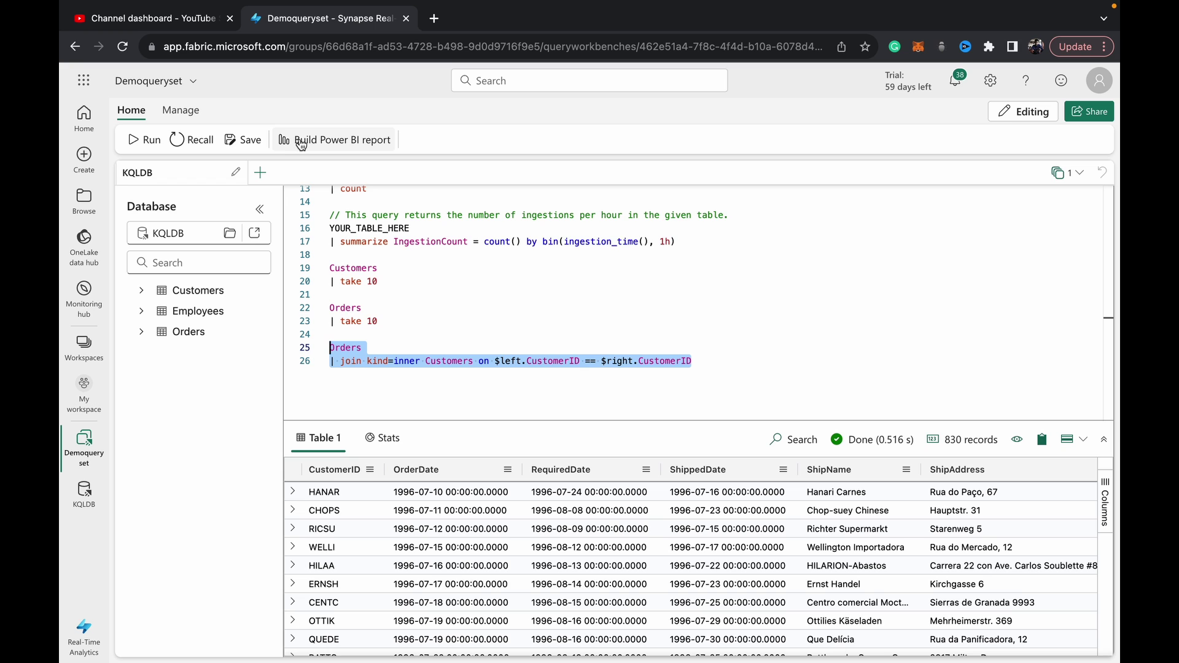
scroll(537, 284, "down", 5)
left_click(537, 284)
scroll(537, 284, "up", 8)
scroll(537, 284, "down", 7)
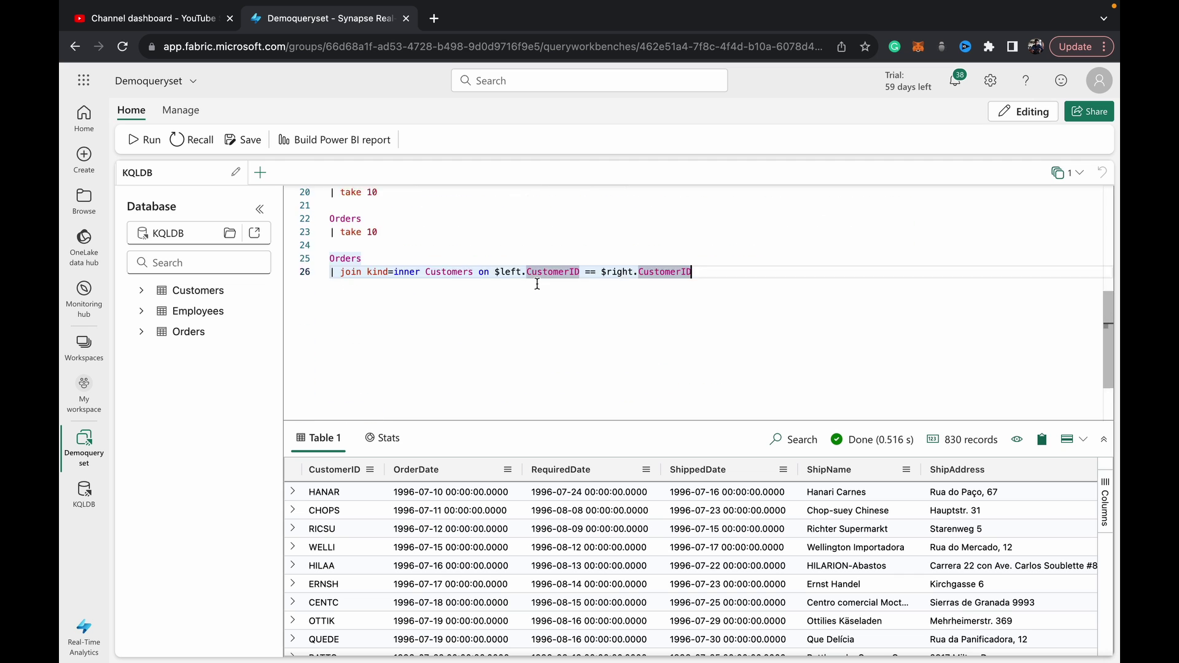
scroll(537, 284, "up", 2)
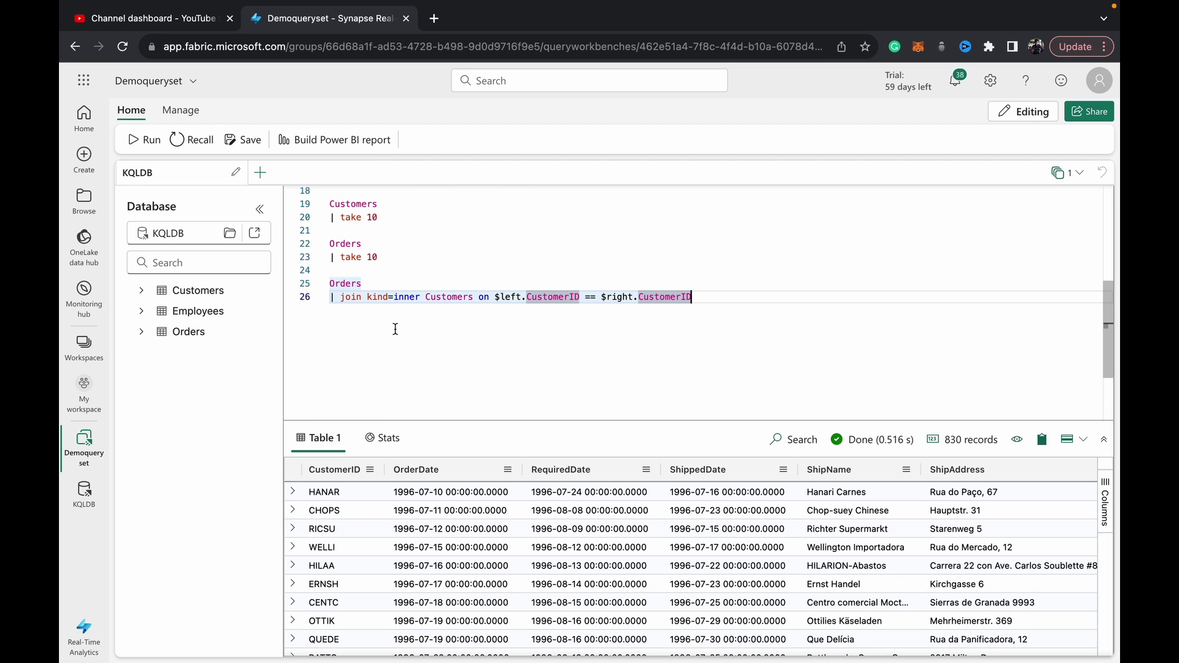
left_click(237, 135)
Reload the Demoqueryset page and reselect the Orders join Customers query.
scroll(430, 246, "up", 1)
scroll(435, 230, "down", 4)
scroll(434, 231, "up", 5)
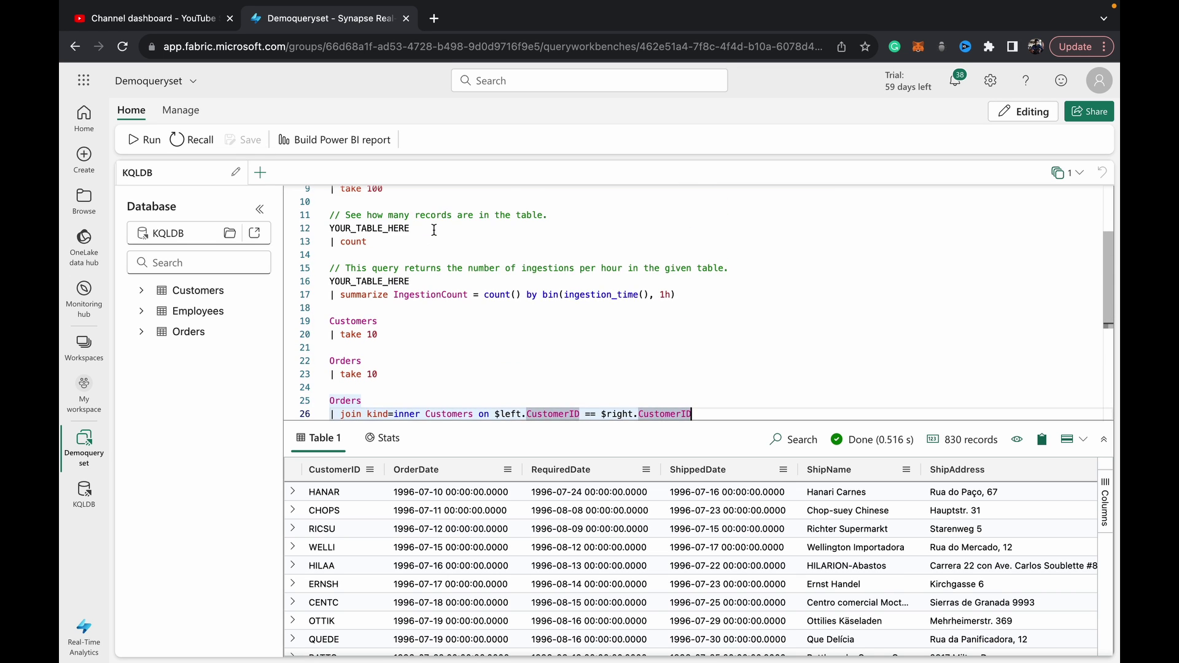
scroll(434, 231, "down", 2)
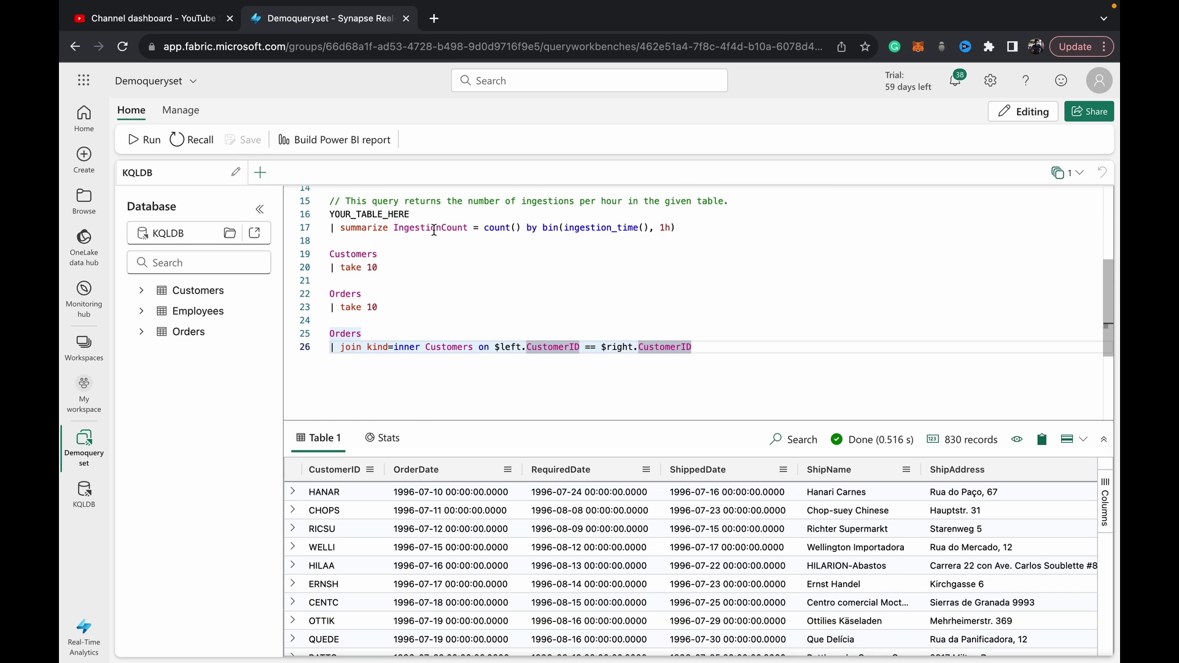
left_click(123, 49)
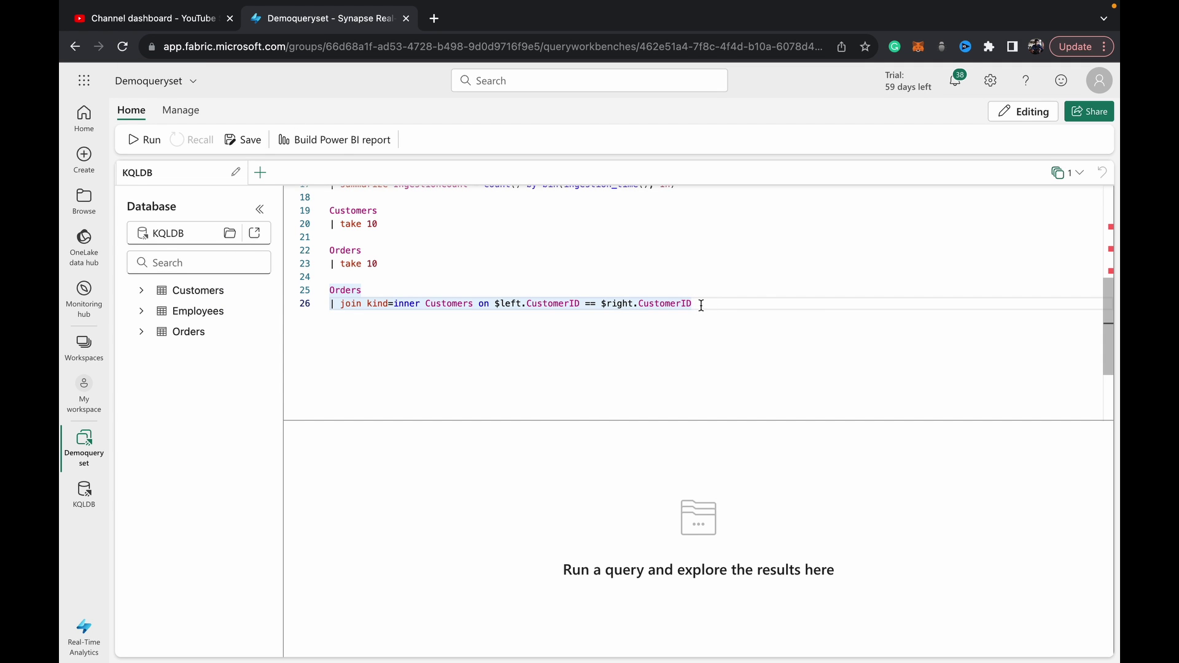
left_click_drag(692, 303, 277, 296)
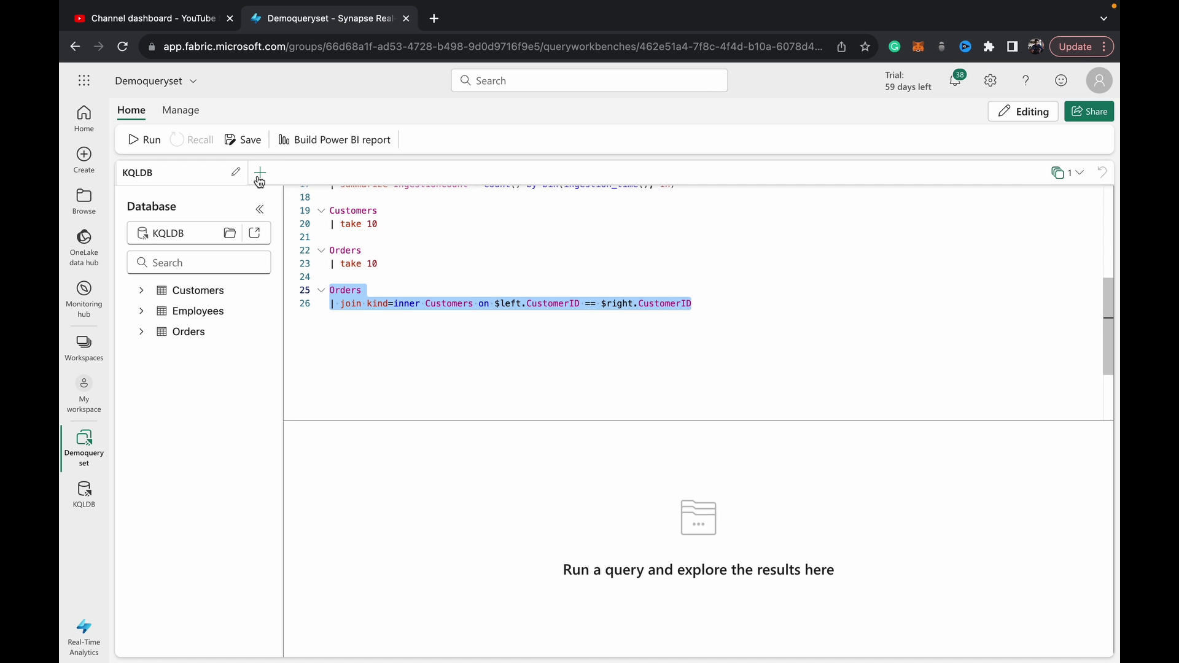
Build a Power BI report with a CompanyName and OrderDate table, enlarged to show more rows.
left_click(306, 147)
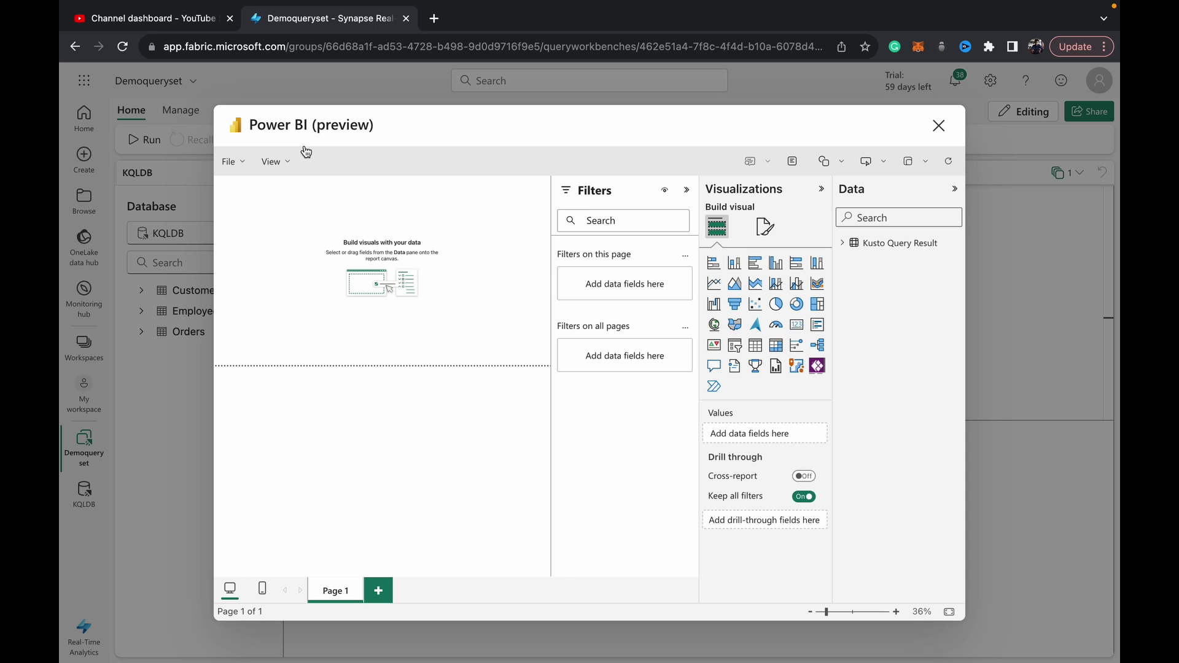
left_click(843, 243)
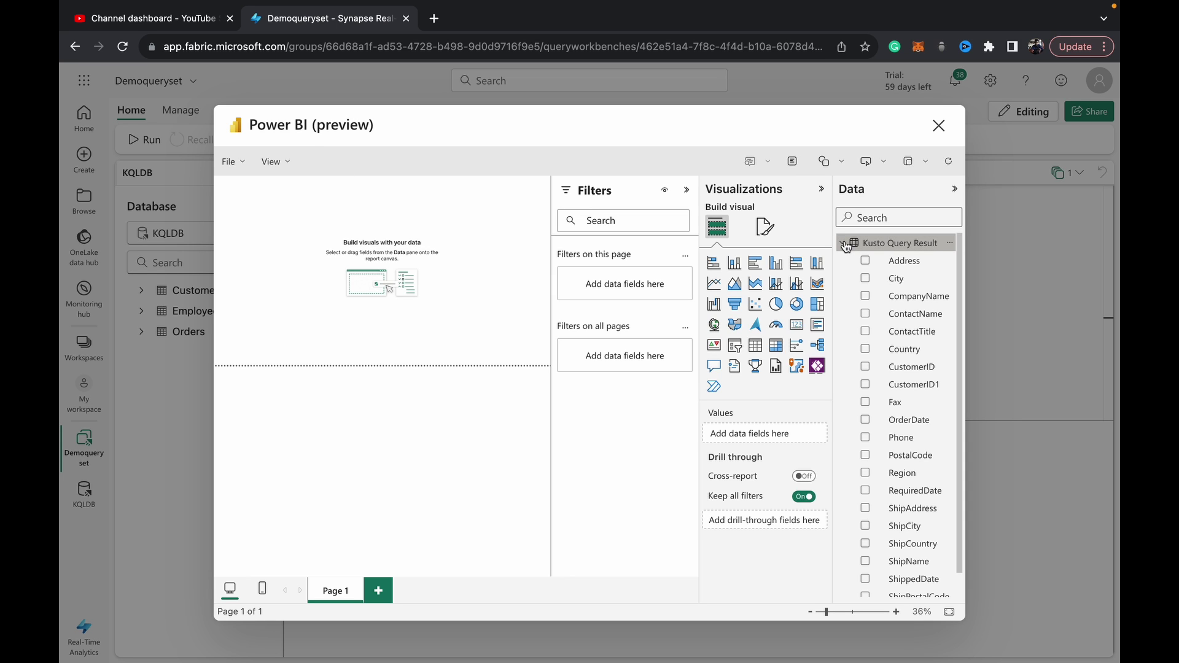
left_click(866, 295)
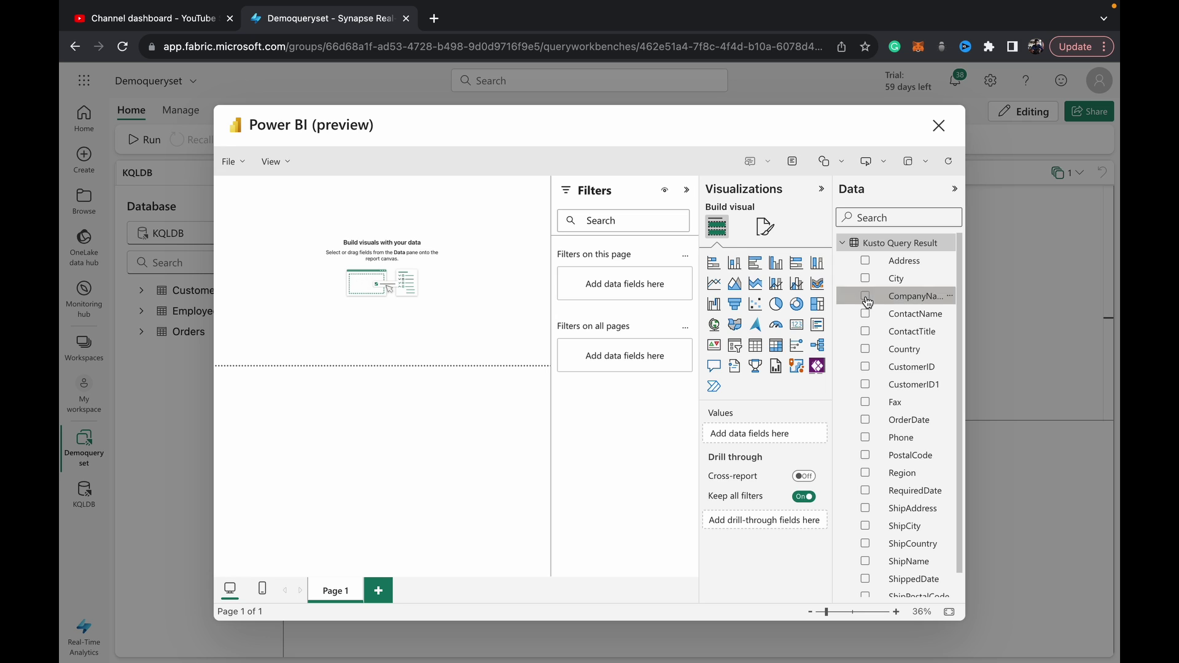
scroll(865, 431, "up", 1)
scroll(865, 432, "down", 1)
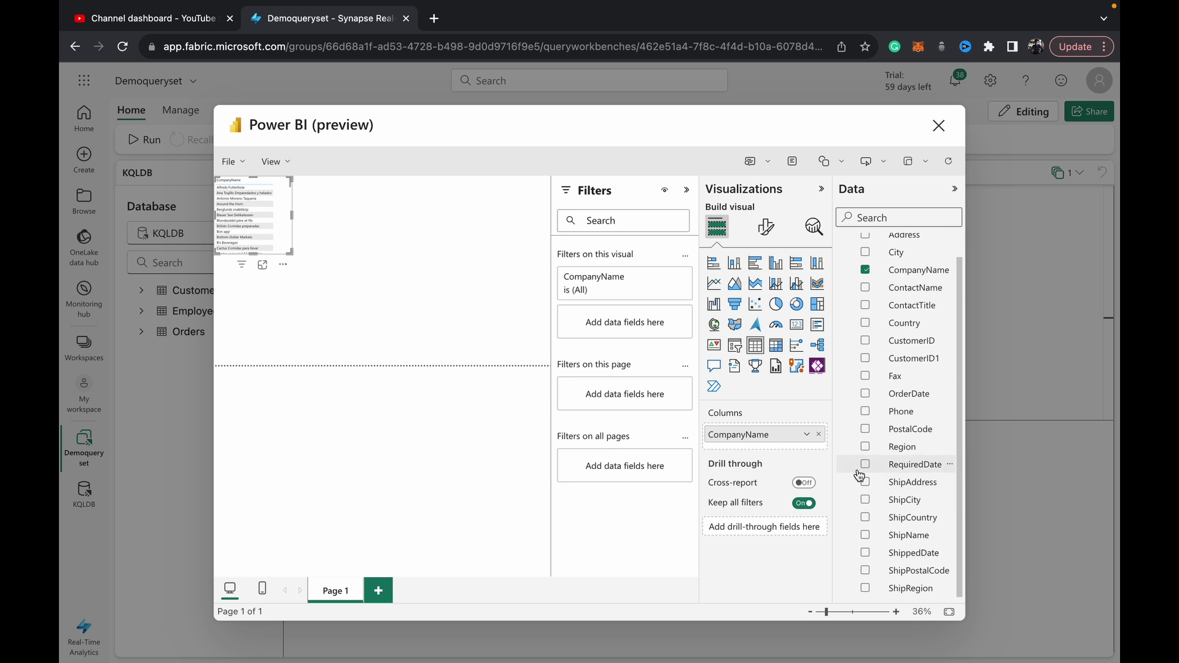
scroll(874, 409, "up", 1)
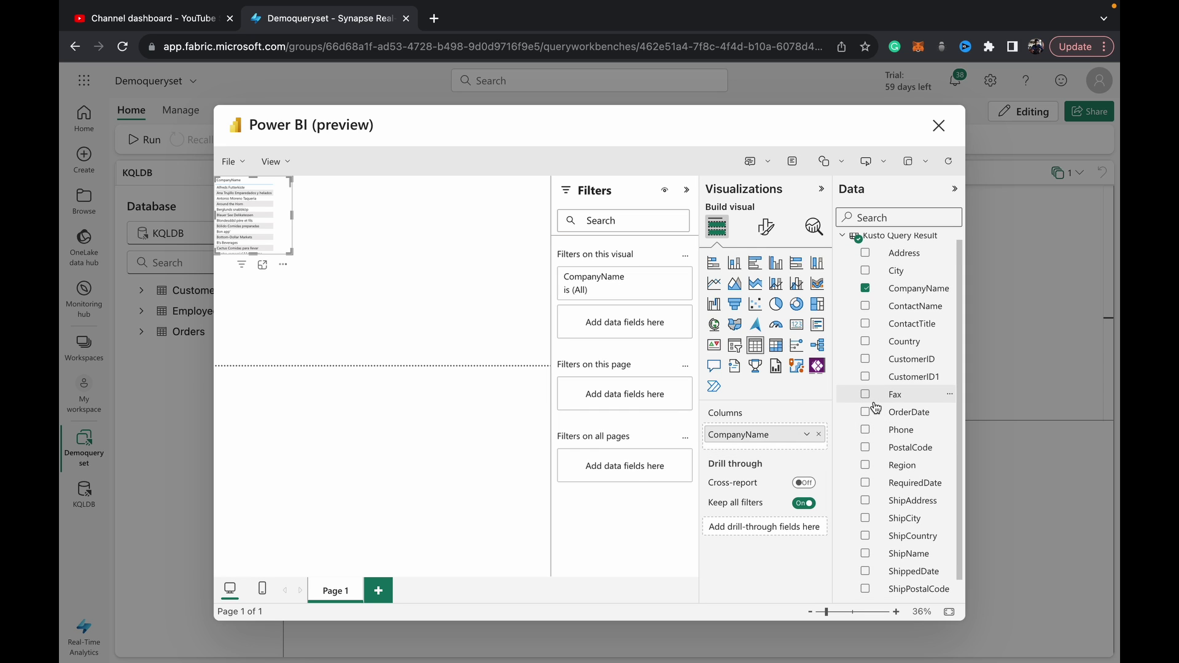
left_click(865, 412)
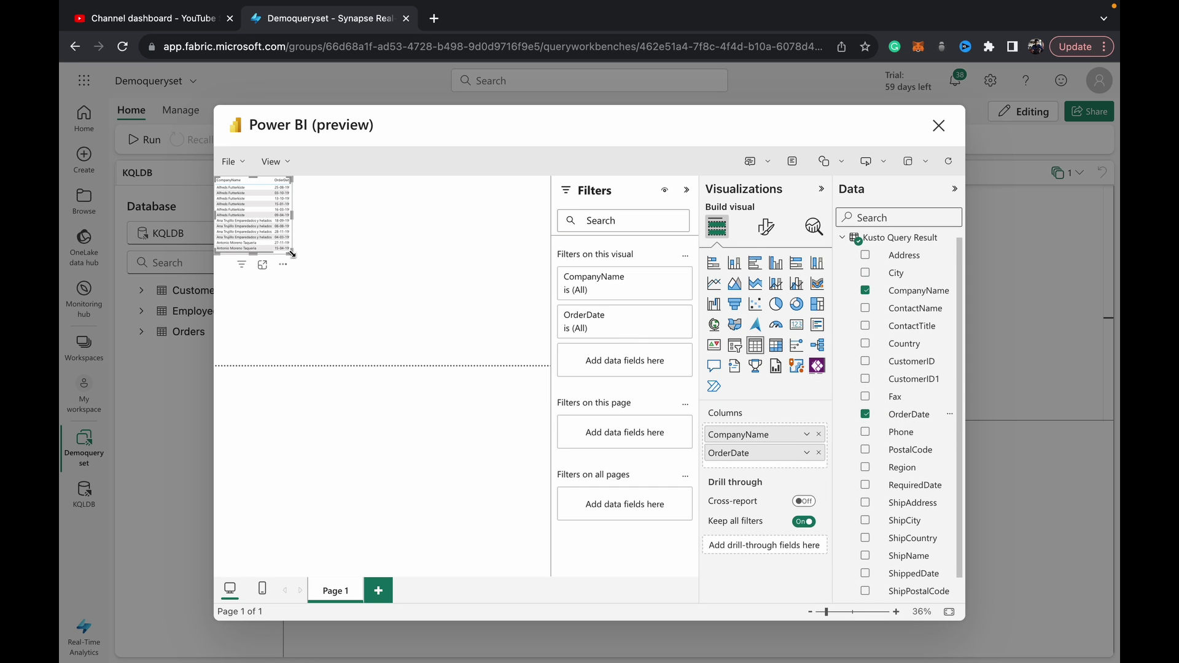
left_click_drag(292, 253, 338, 352)
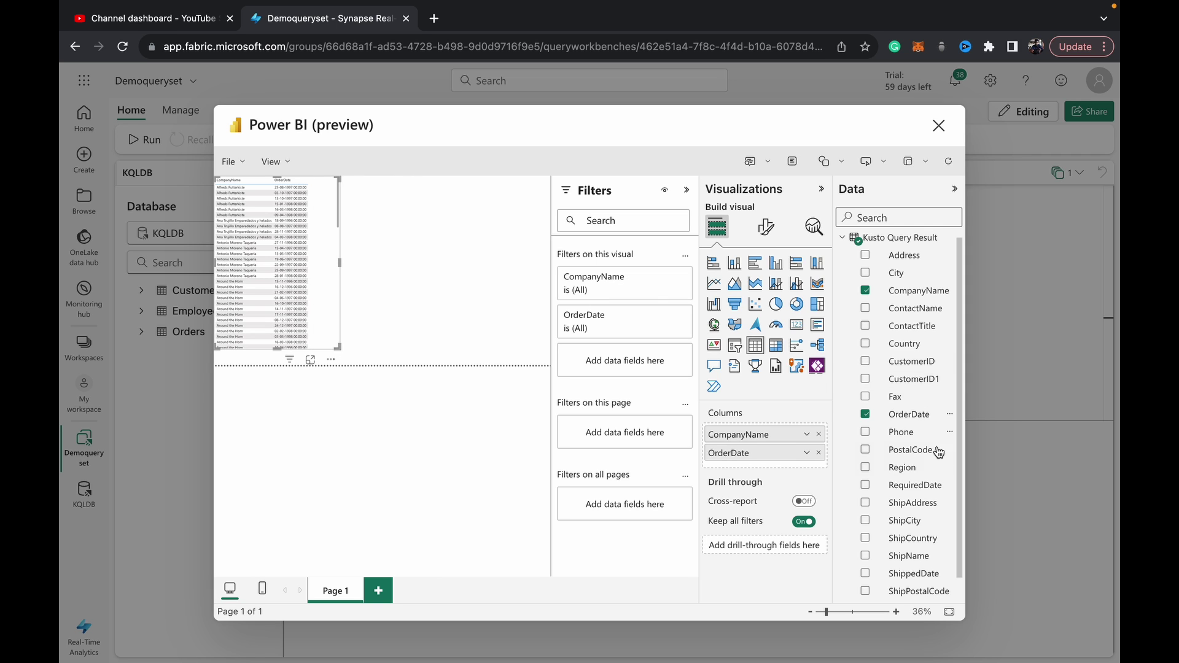
scroll(905, 487, "down", 1)
scroll(905, 486, "up", 2)
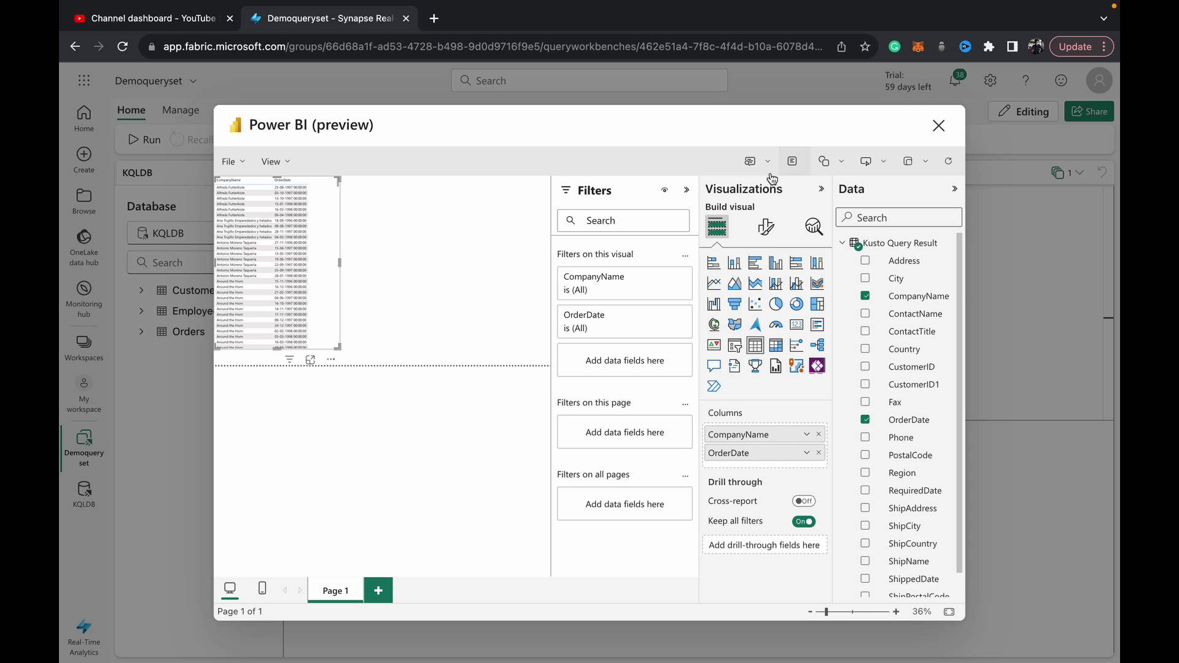
View the report page at Fit to width, then Actual size, and scroll through the table.
left_click(229, 162)
left_click(286, 164)
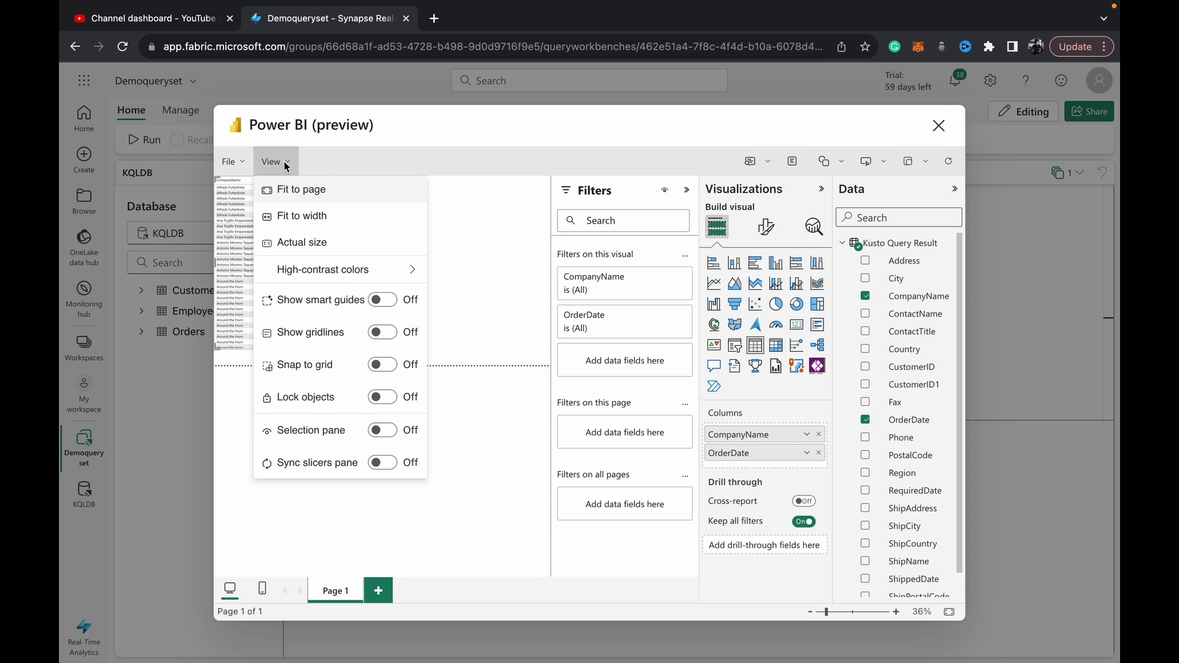
left_click(310, 200)
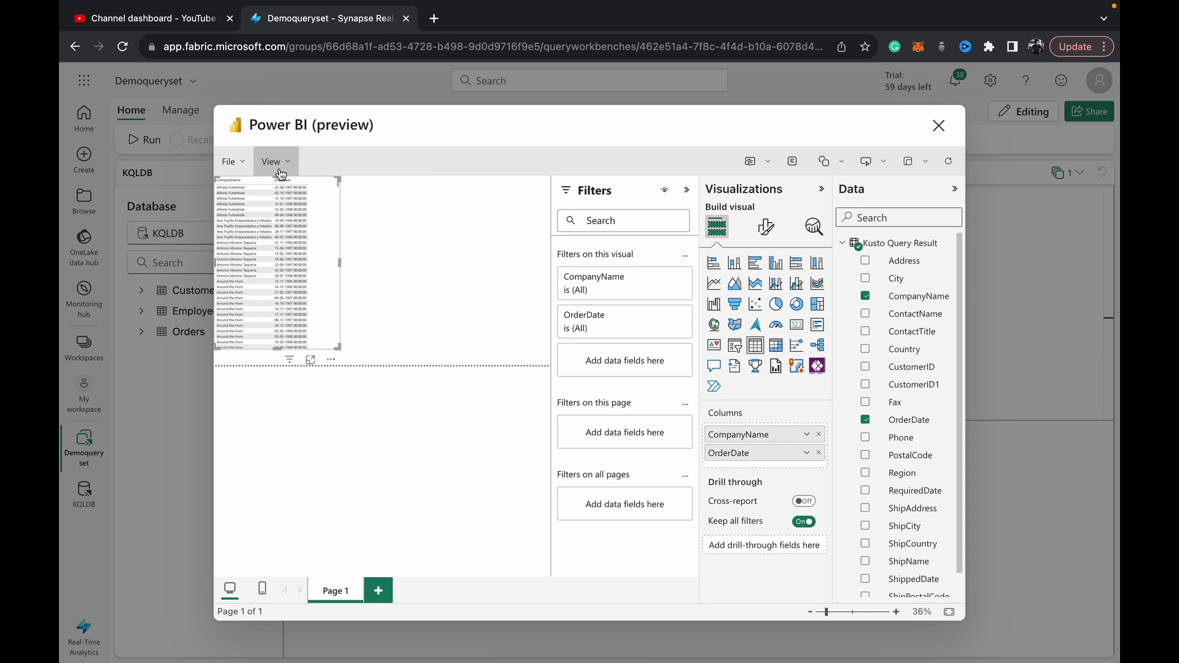
left_click(276, 162)
left_click(303, 215)
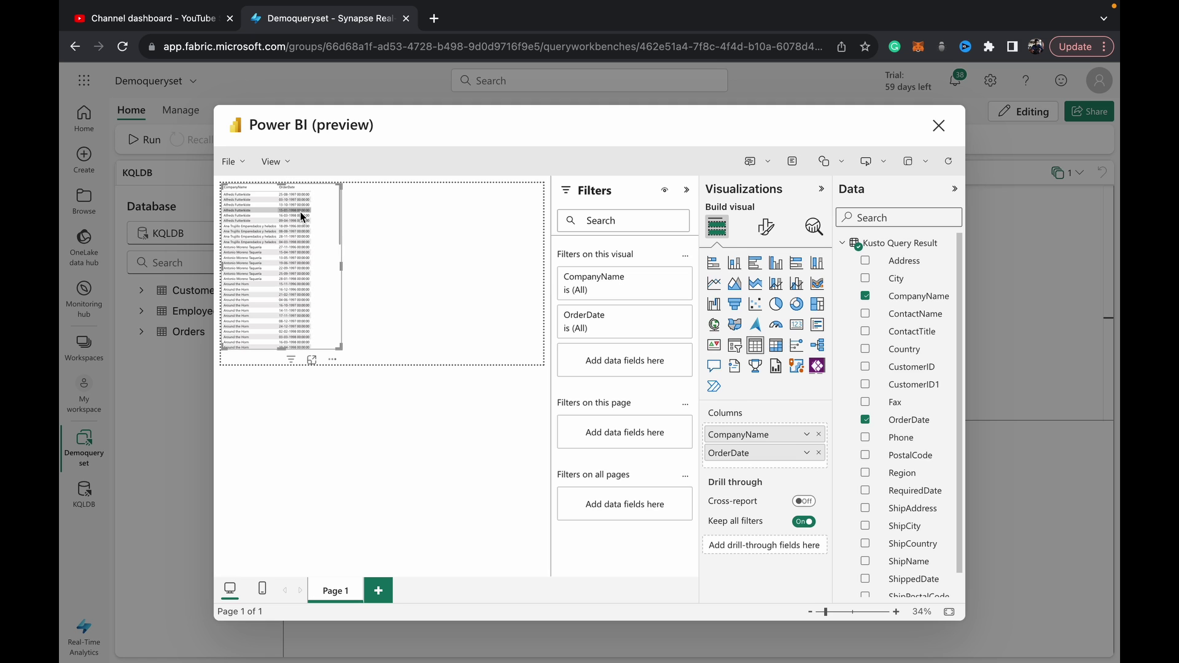
left_click(275, 161)
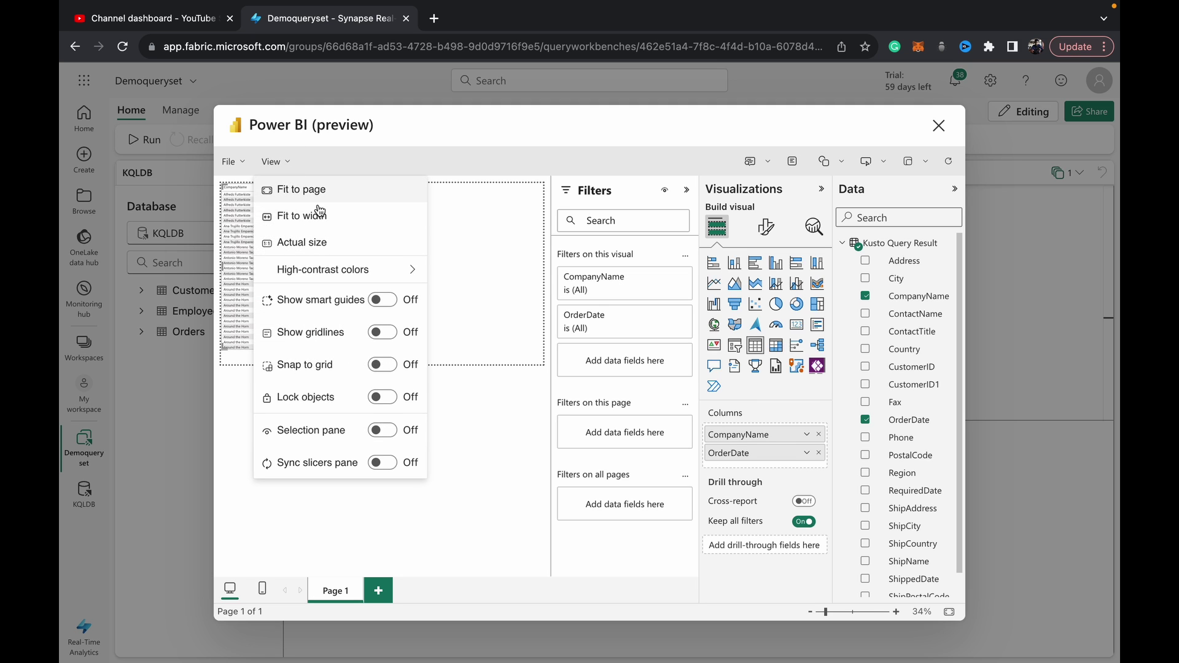
left_click(336, 244)
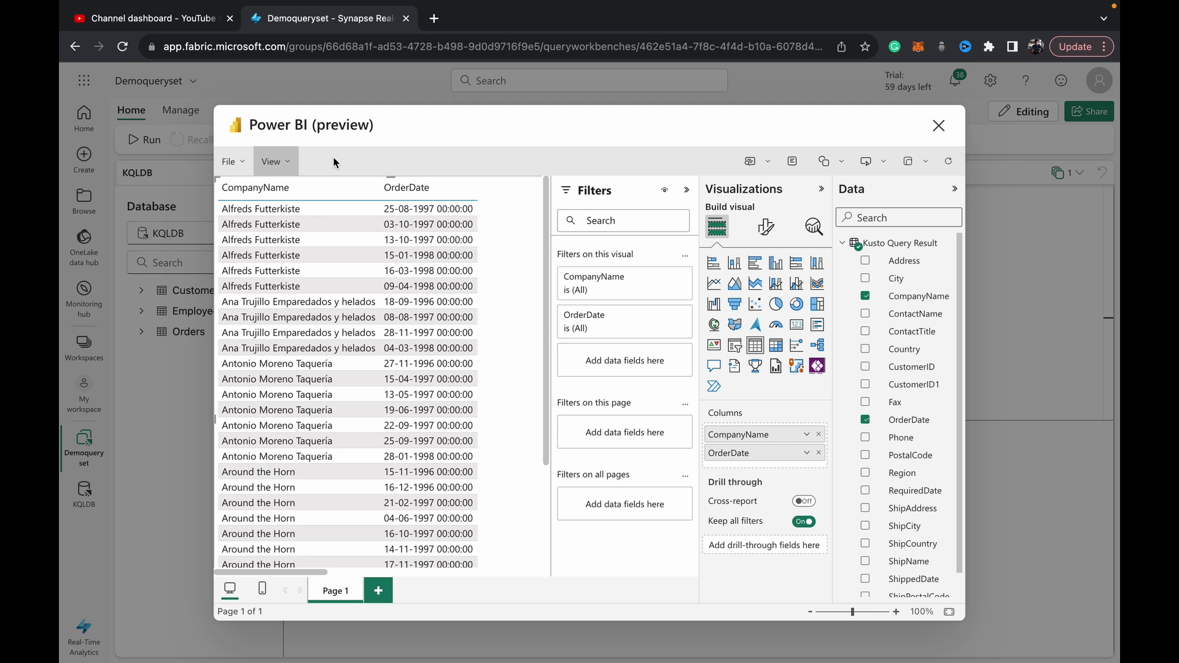
scroll(502, 321, "down", 5)
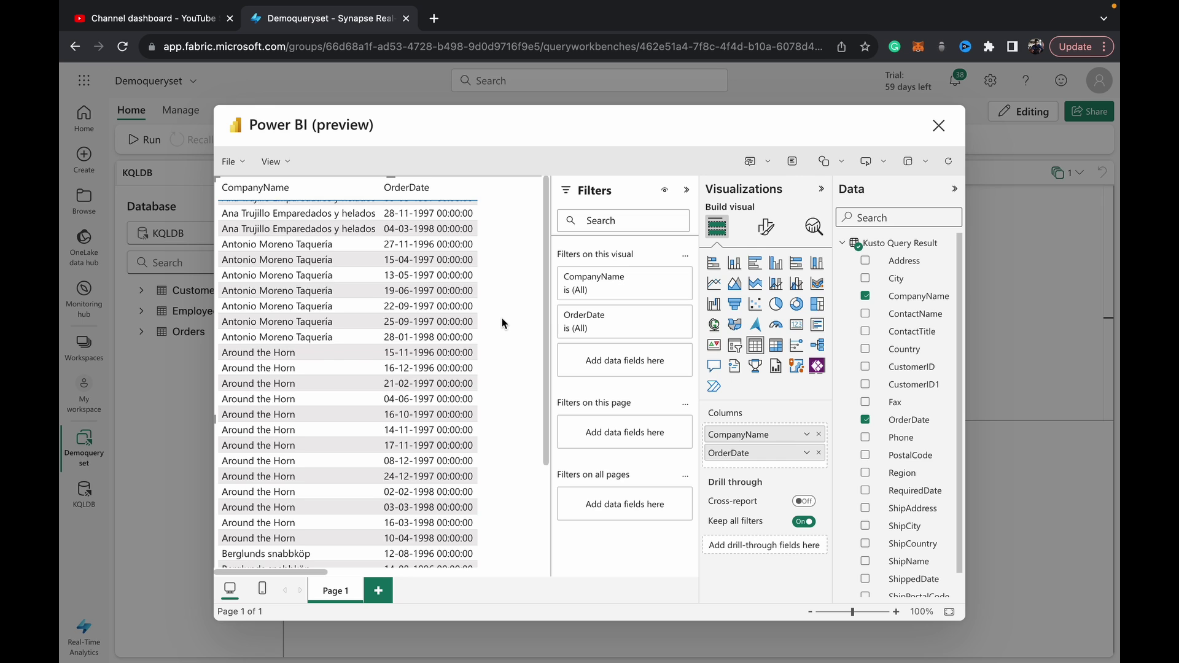
scroll(503, 318, "up", 5)
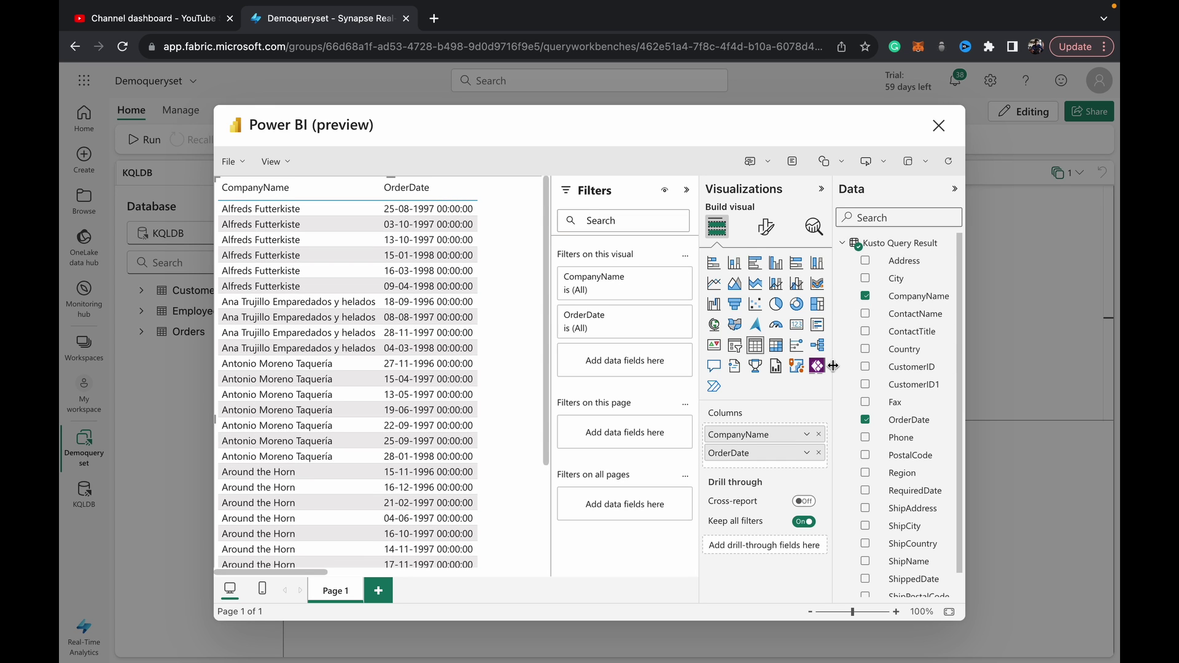
scroll(892, 533, "down", 1)
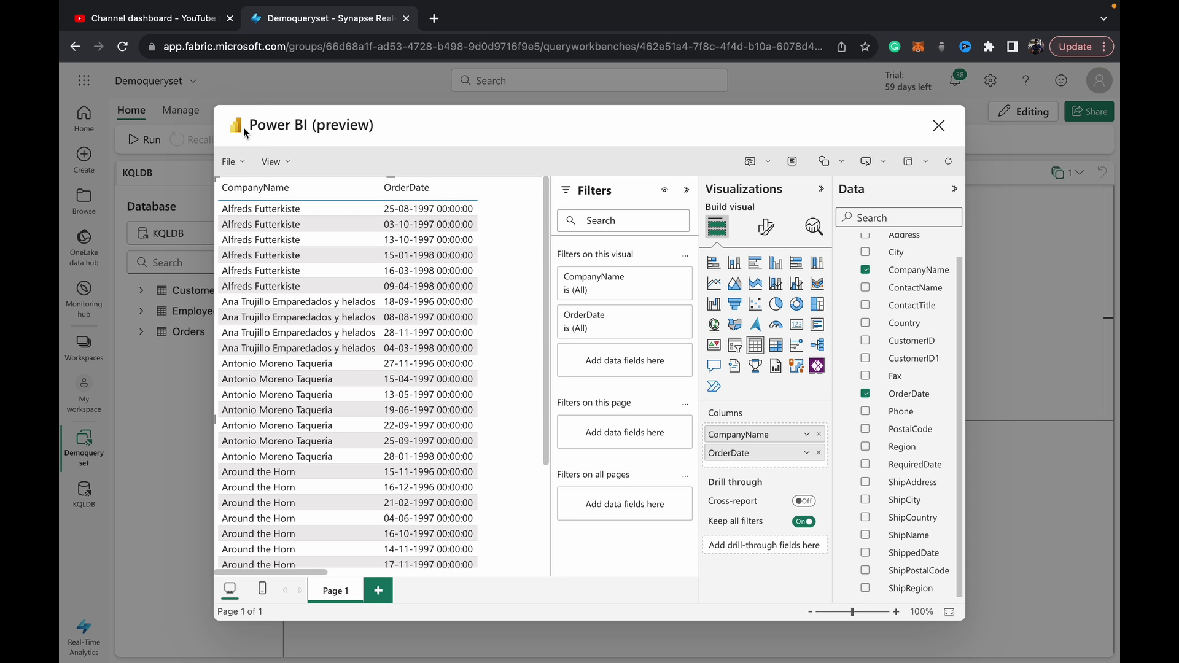
Close the Power BI preview and drag the editor splitter down to enlarge the query editor.
left_click(939, 127)
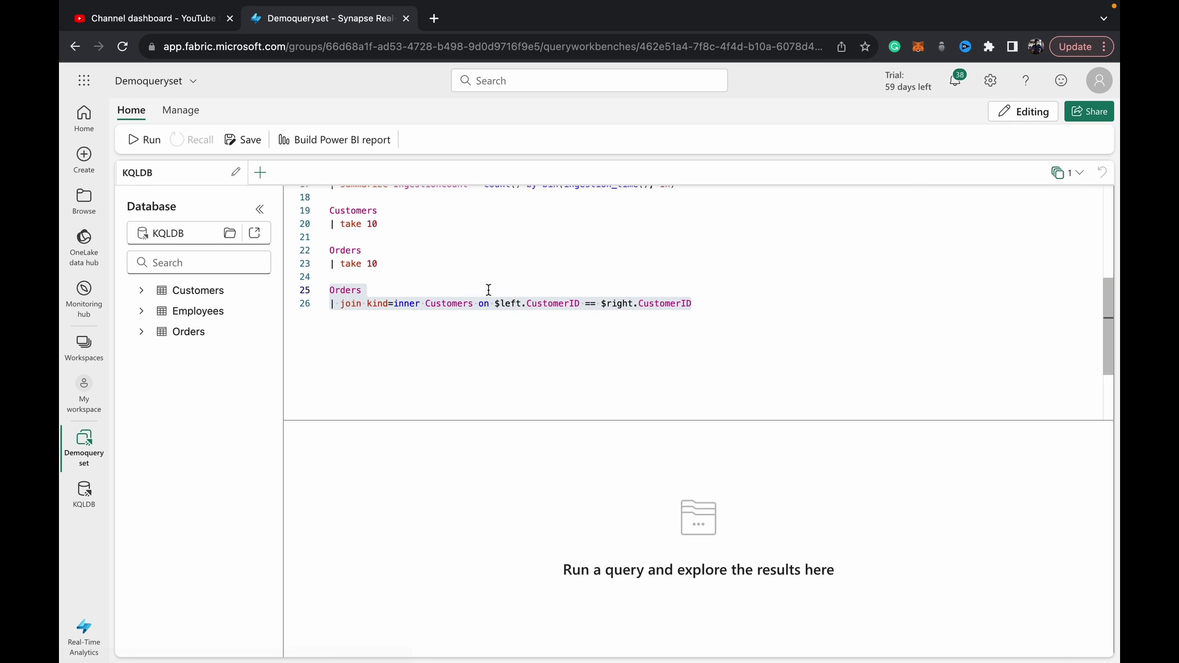
scroll(487, 288, "up", 5)
scroll(489, 289, "down", 4)
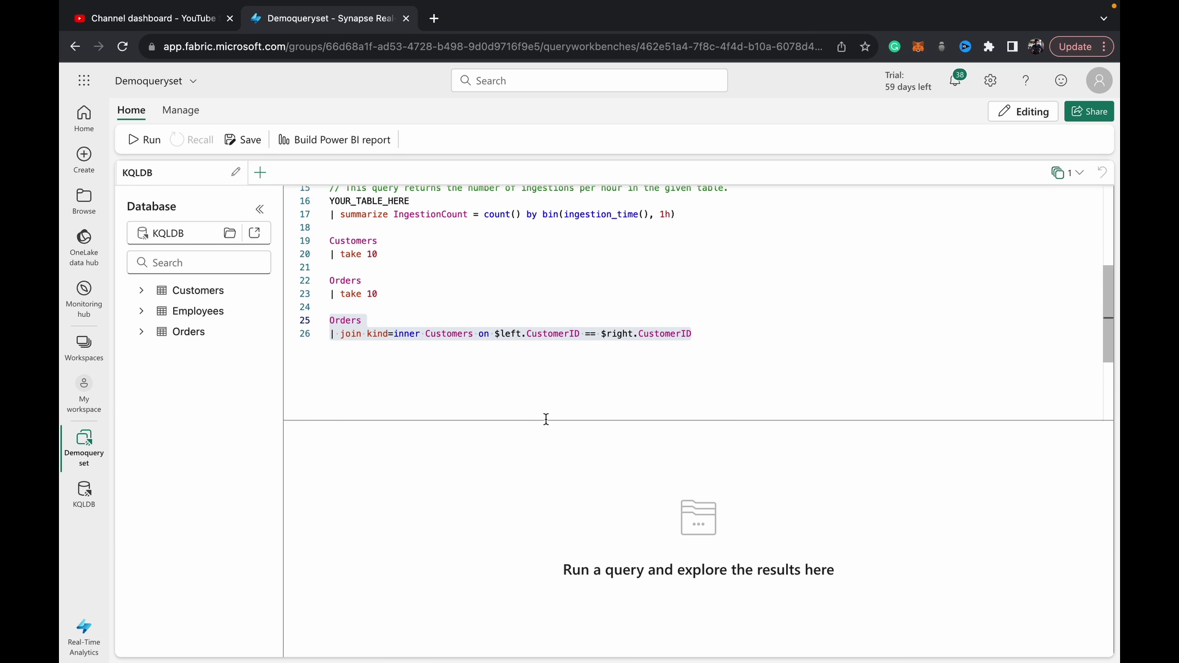
left_click_drag(552, 420, 545, 519)
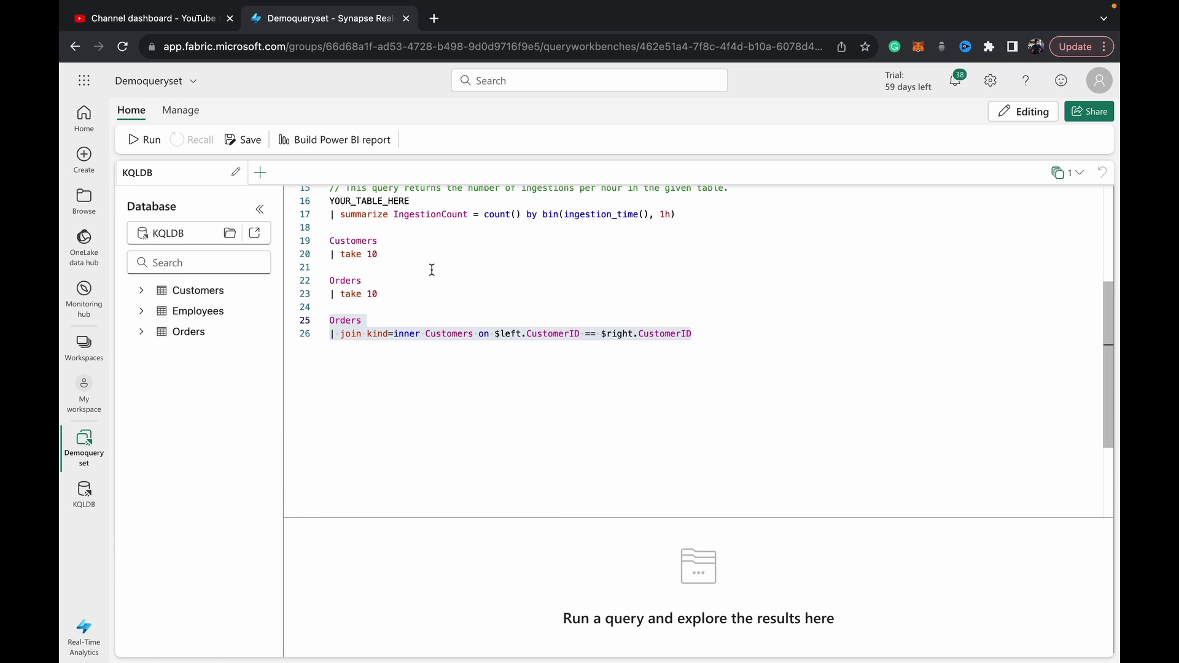
scroll(432, 270, "up", 3)
scroll(432, 270, "down", 5)
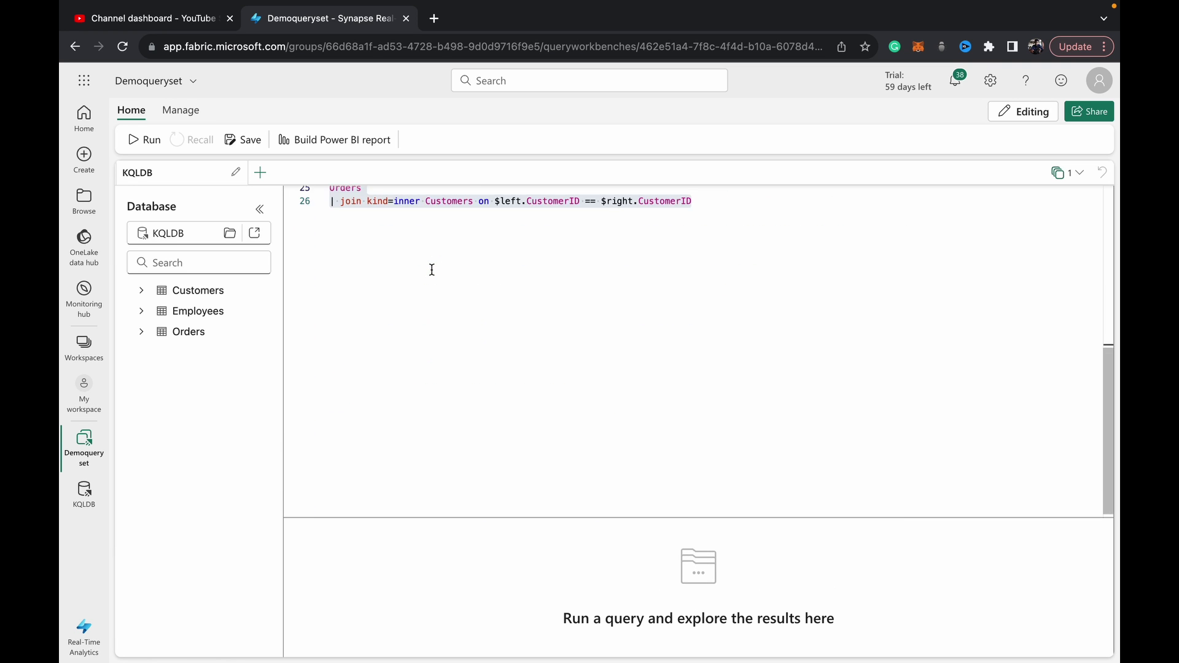
scroll(432, 270, "up", 5)
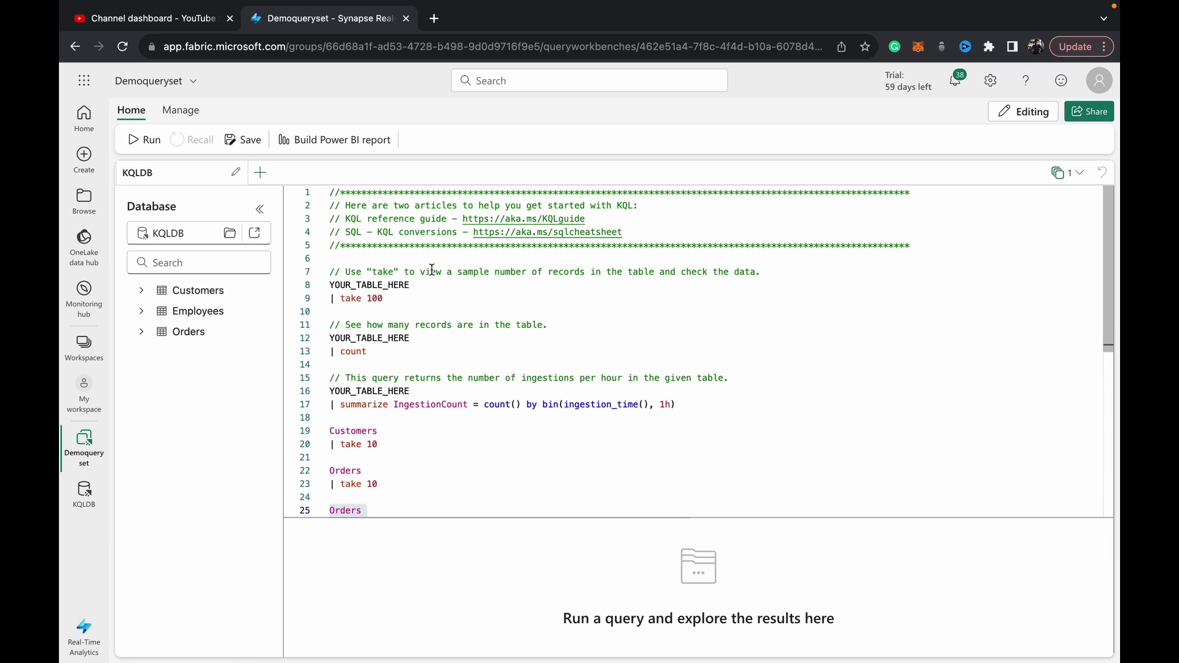